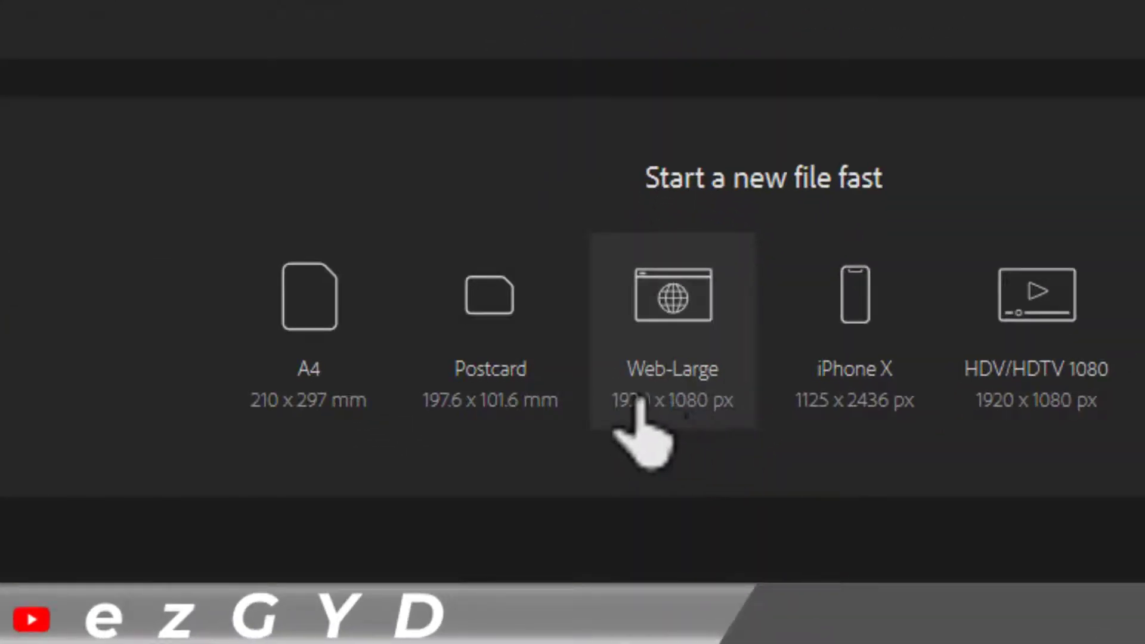
Create a blank Untitled-1 document from the Web 1920 x 1080 px preset
{"action": "left_click", "coordinate": [671, 331]}
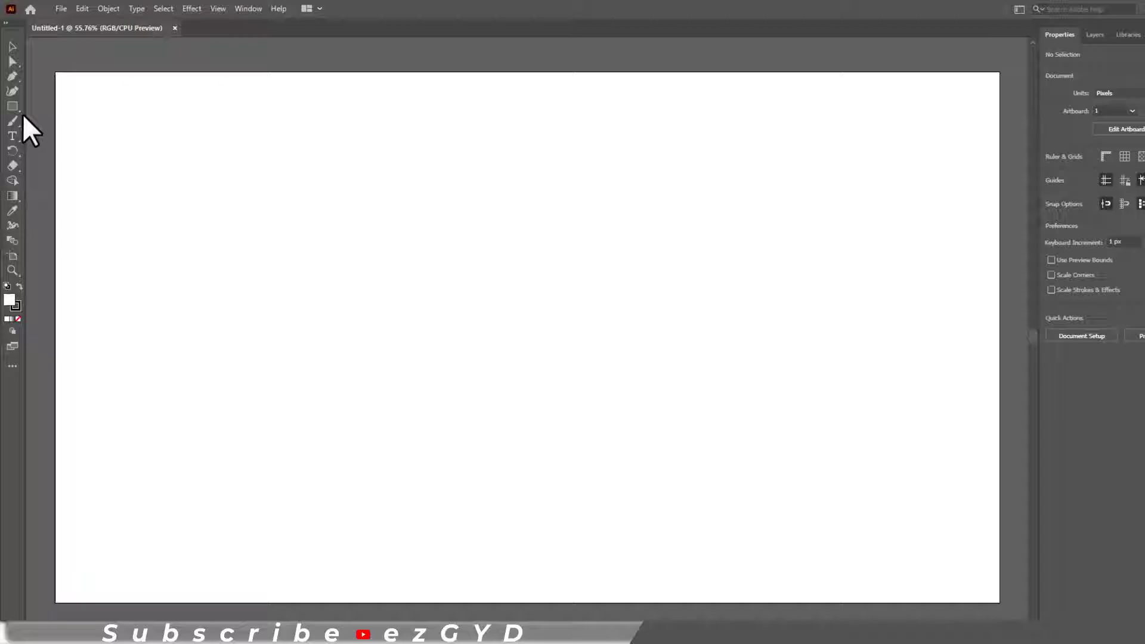
Draw a straight vertical line almost the full artboard height near its left edge
{"action": "left_click", "coordinate": [12, 102]}
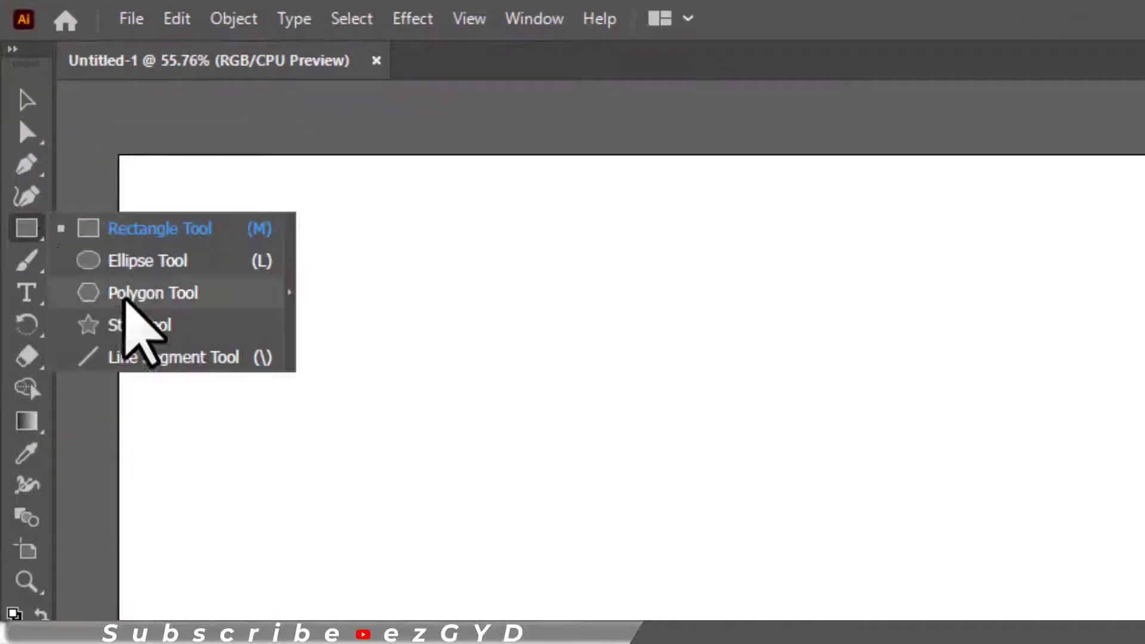
{"action": "left_click", "coordinate": [190, 356]}
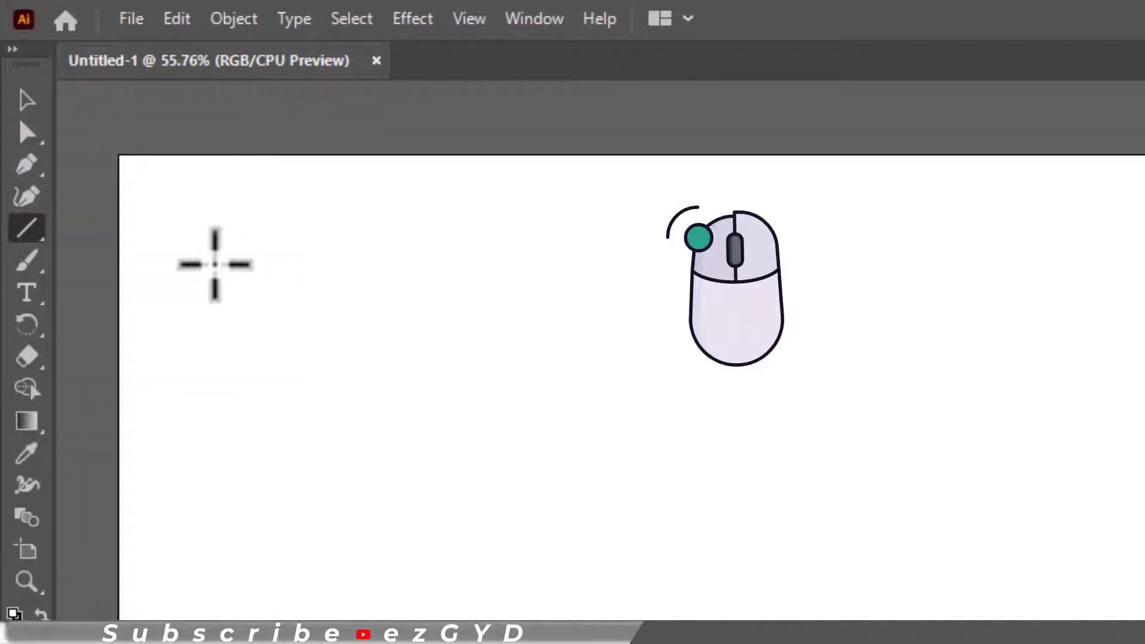
{"action": "mouse_move", "coordinate": [217, 233]}
{"action": "left_mouse_down"}
{"action": "mouse_move", "coordinate": [357, 472]}
{"action": "mouse_move", "coordinate": [426, 533]}
{"action": "left_mouse_up"}
{"action": "left_click_drag", "start_coordinate": [215, 269], "coordinate": [163, 440]}
{"action": "key", "text": "shift"}
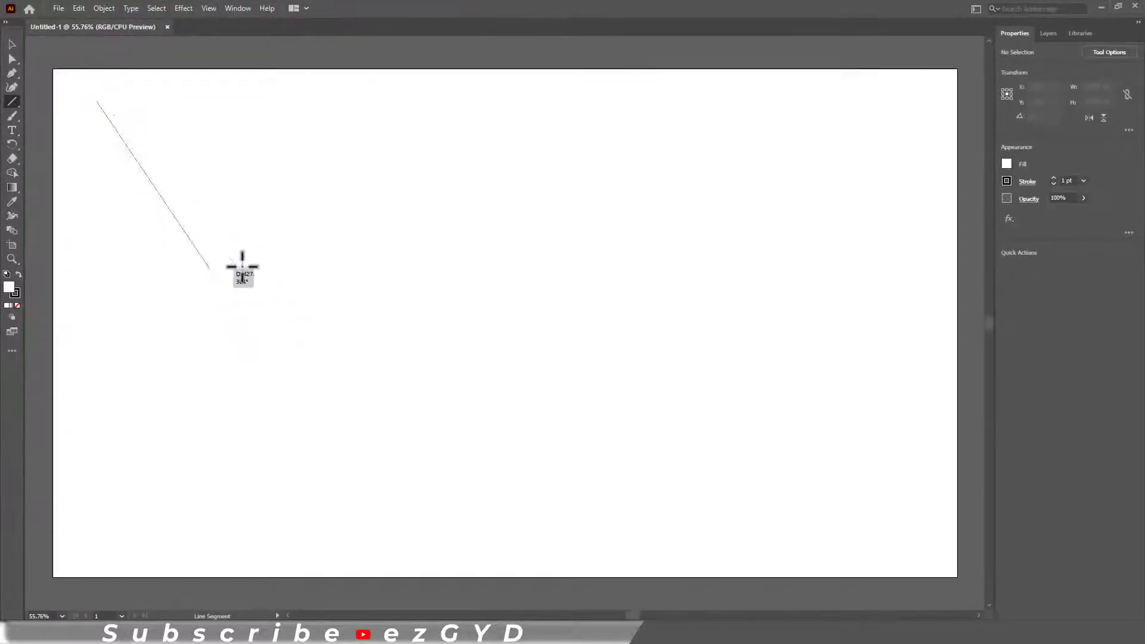
{"action": "left_click_drag", "start_coordinate": [144, 388], "coordinate": [125, 554]}
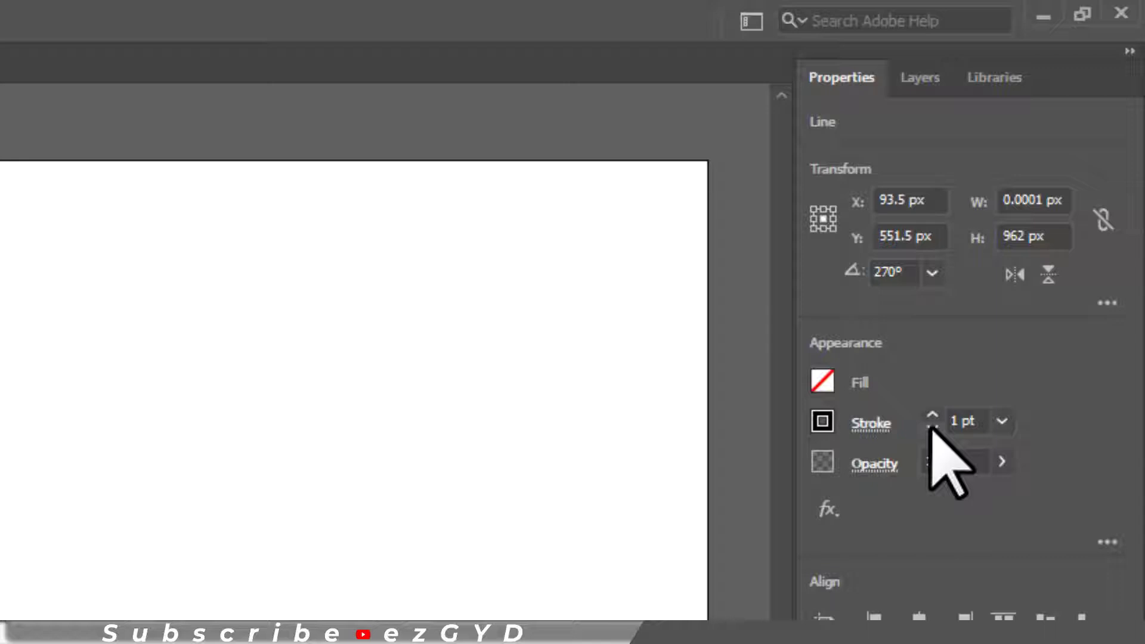
Set the vertical line's stroke weight to 0.25 pt
{"action": "left_click", "coordinate": [1001, 421]}
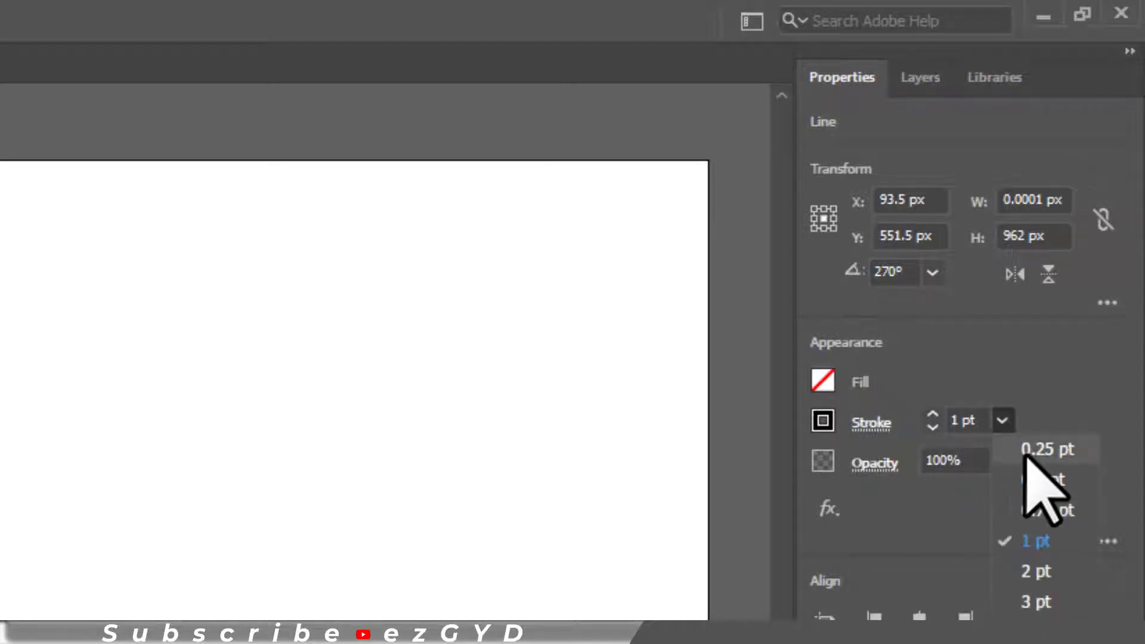
{"action": "left_click", "coordinate": [1038, 451]}
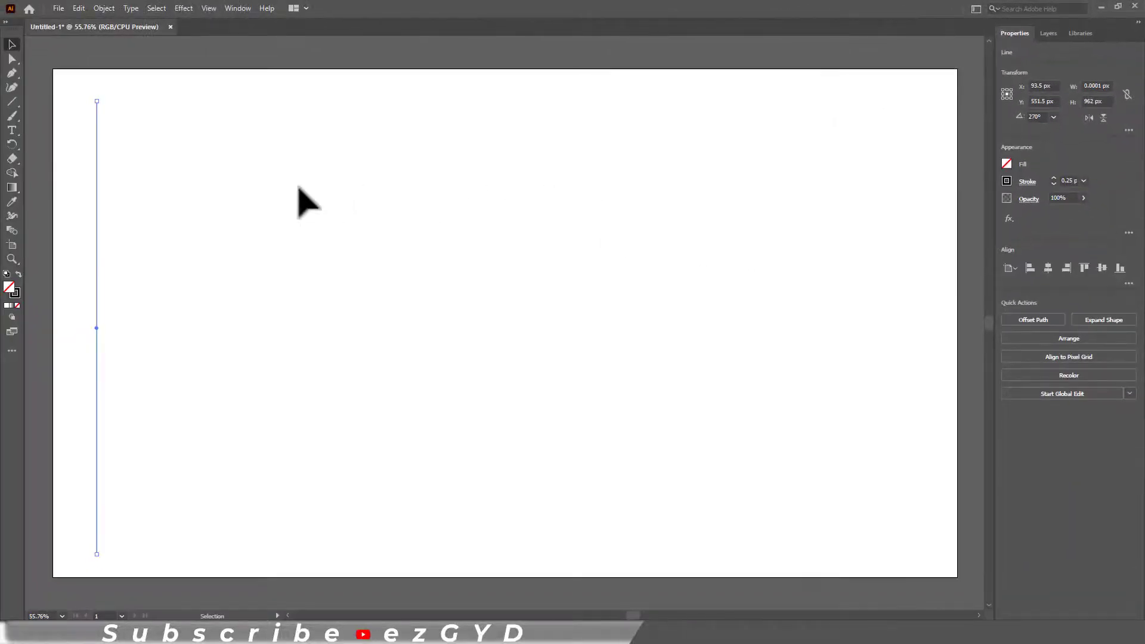
{"action": "left_click", "coordinate": [298, 186]}
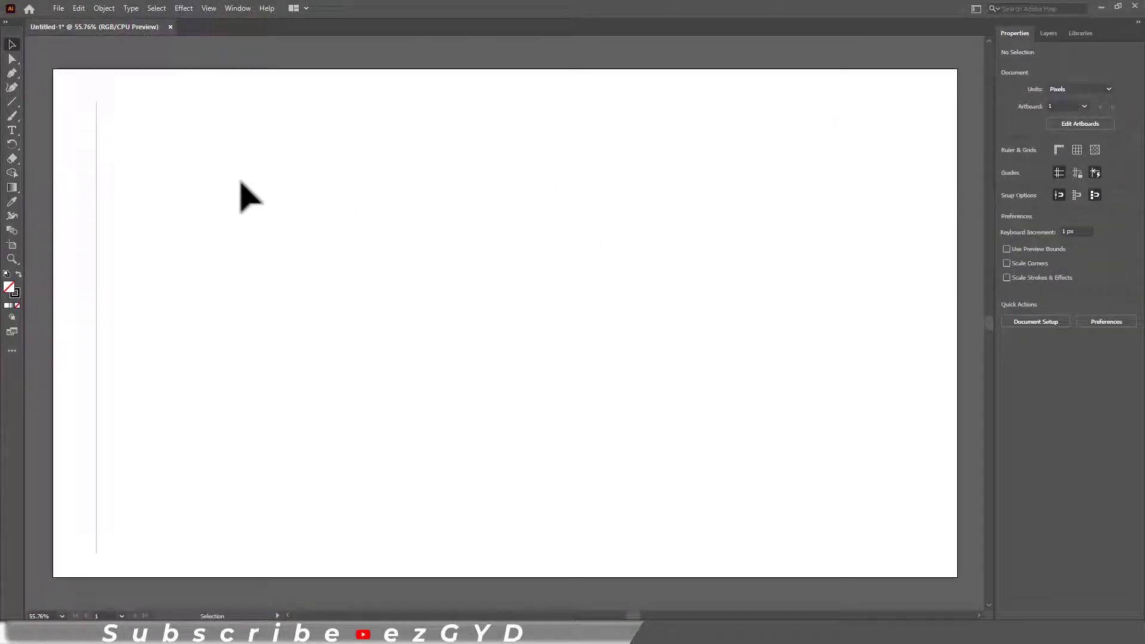
{"action": "left_click_drag", "start_coordinate": [179, 110], "coordinate": [54, 227]}
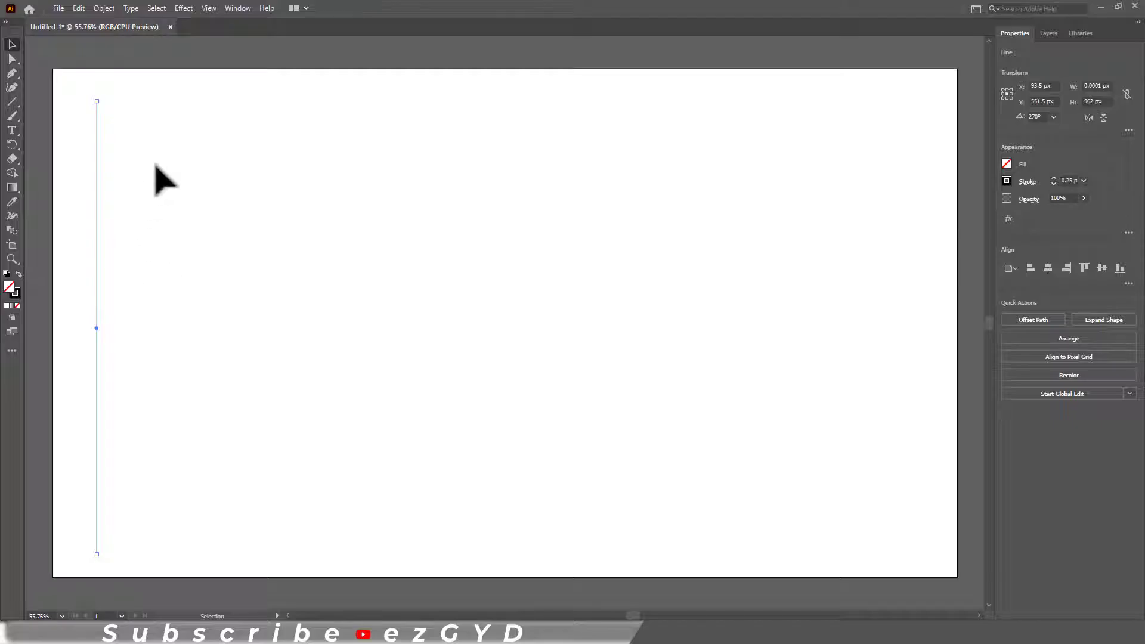
{"action": "left_click", "coordinate": [149, 129]}
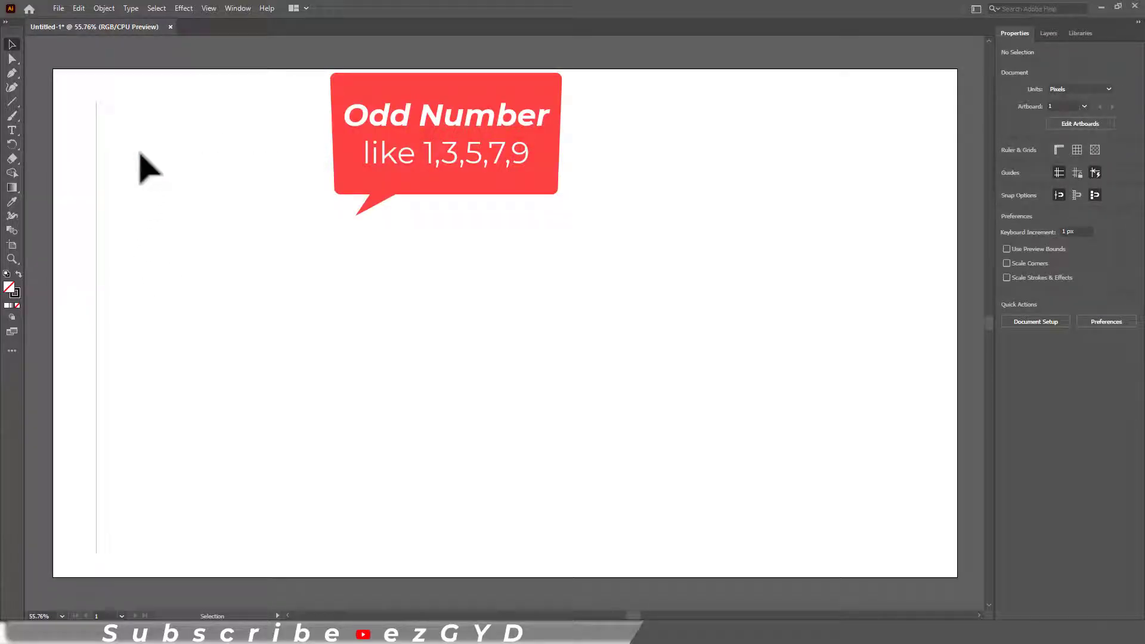
Apply a Transform effect to the line with 20 px horizontal move and 80 copies
{"action": "left_click", "coordinate": [96, 144]}
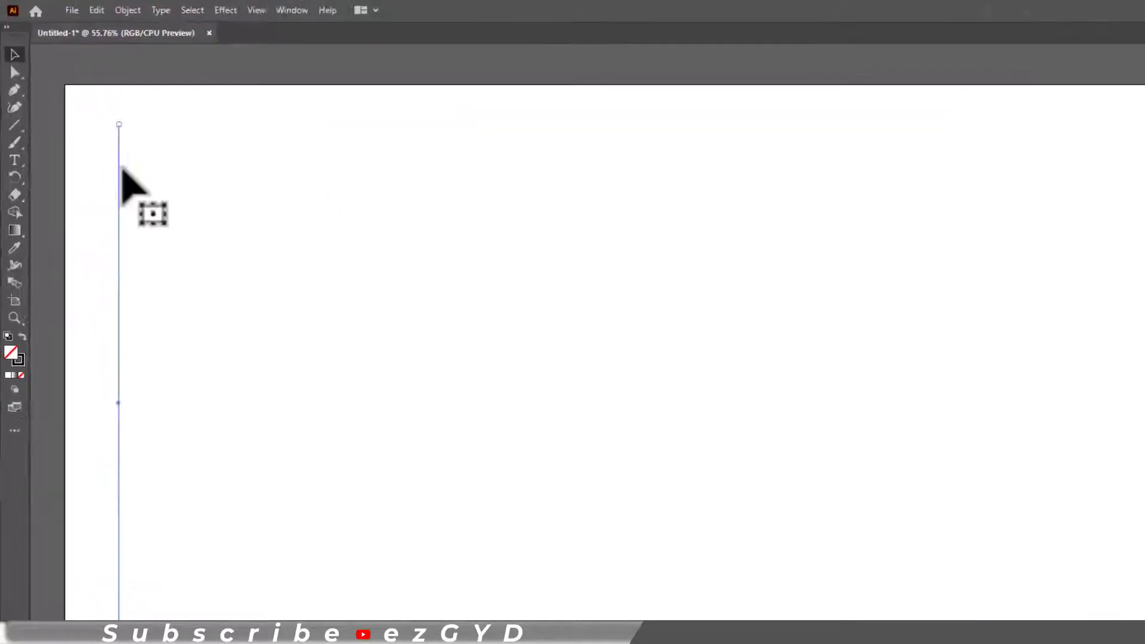
{"action": "left_click", "coordinate": [183, 8]}
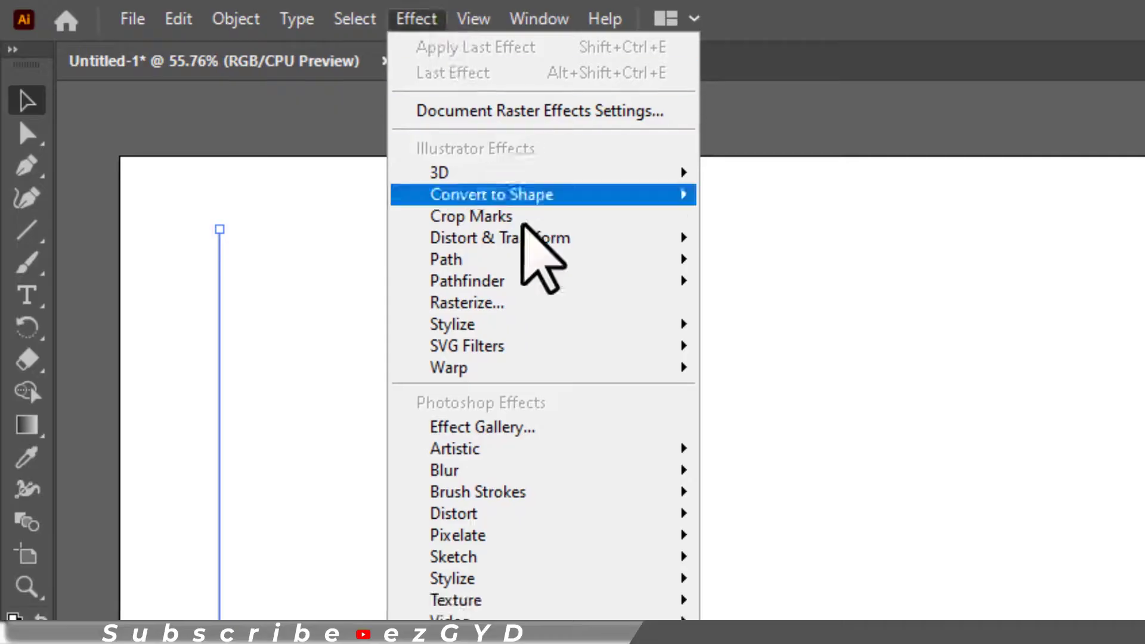
{"action": "mouse_move", "coordinate": [560, 238]}
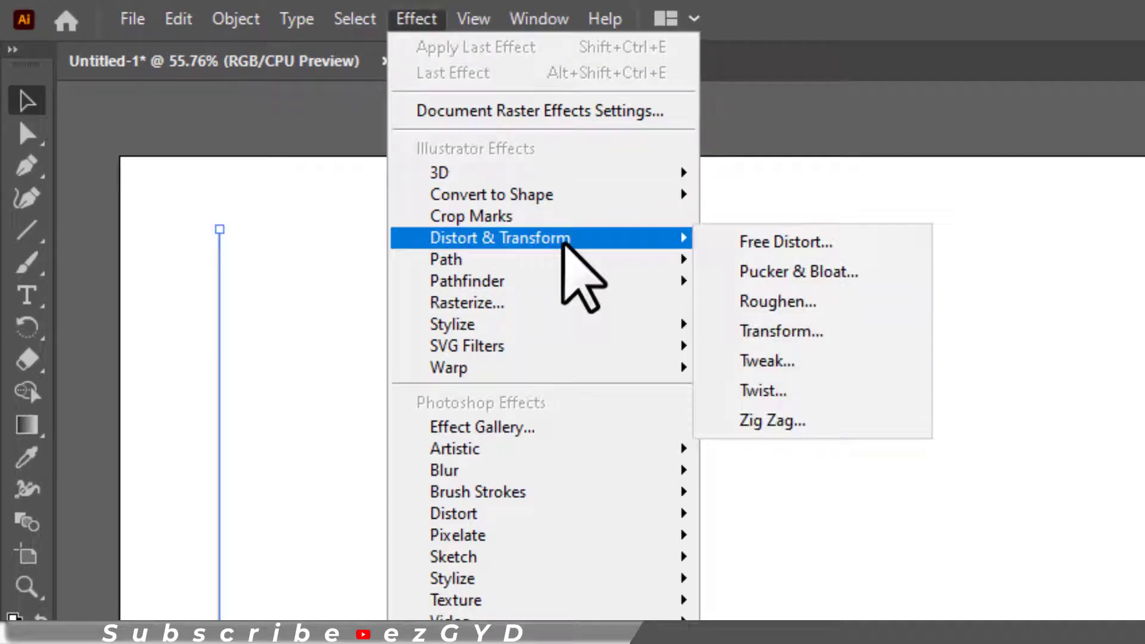
{"action": "left_click", "coordinate": [769, 337]}
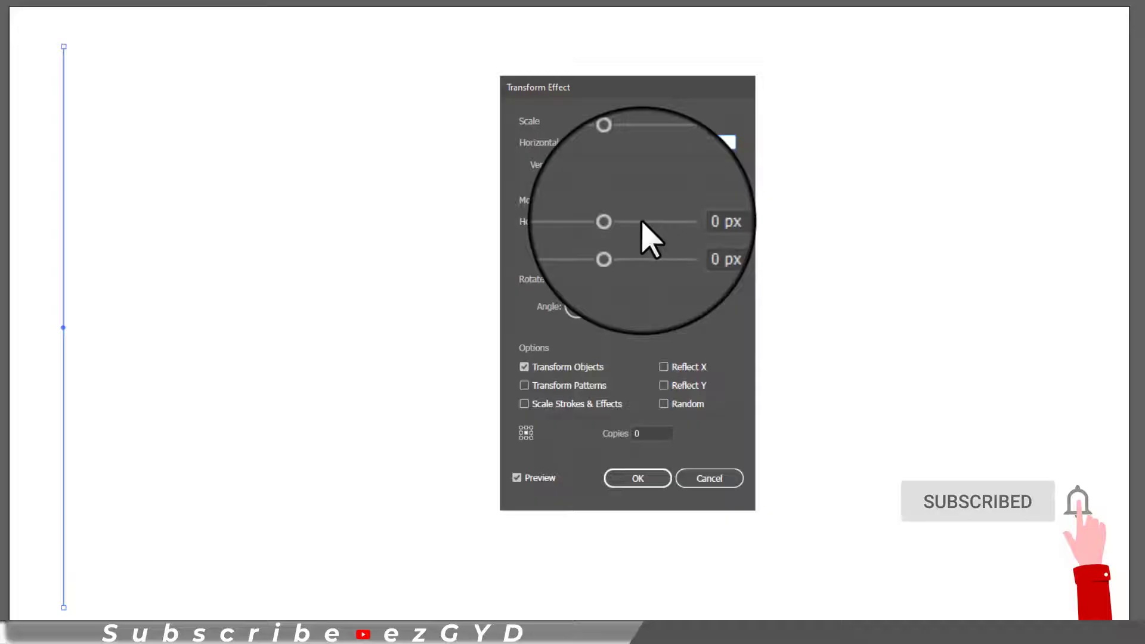
{"action": "left_click", "coordinate": [705, 221]}
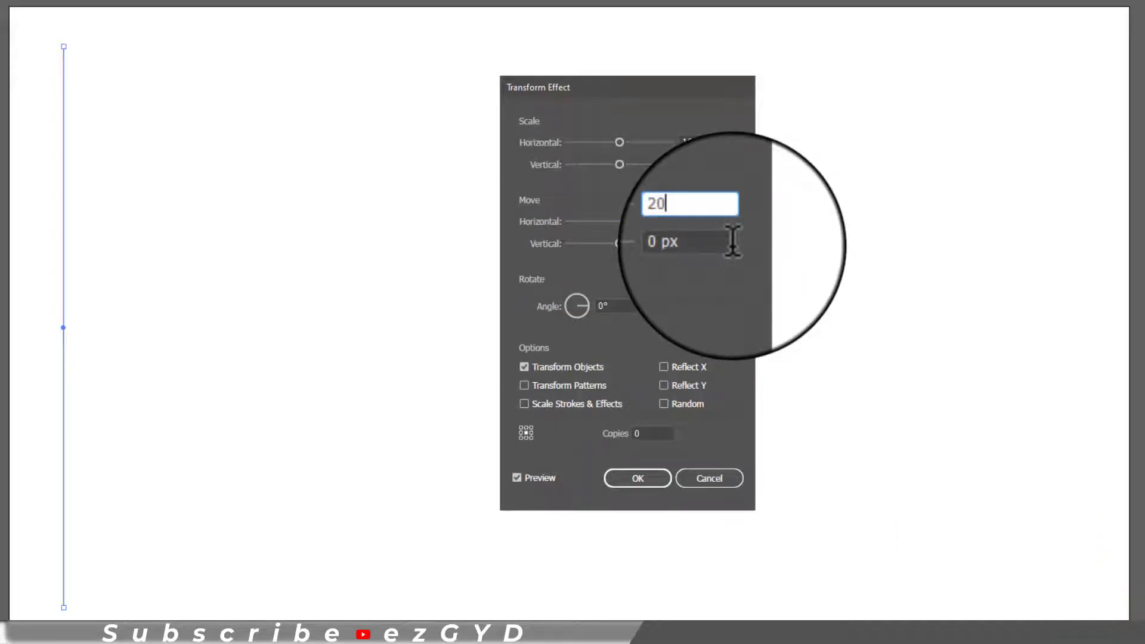
{"action": "left_click", "coordinate": [649, 433]}
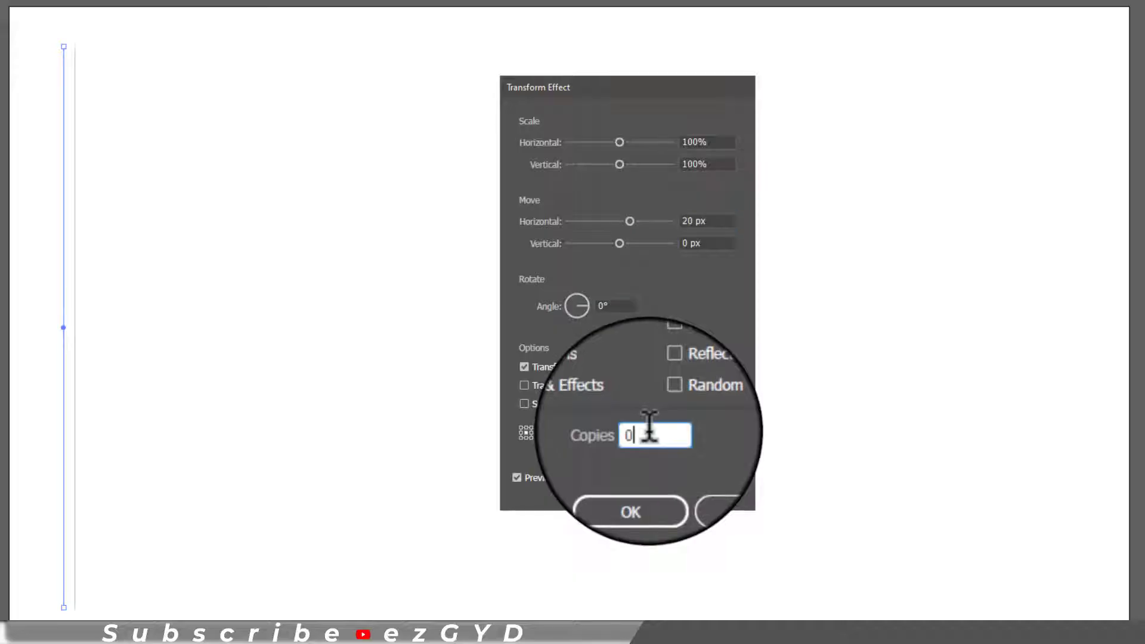
{"action": "key", "text": "Up"}
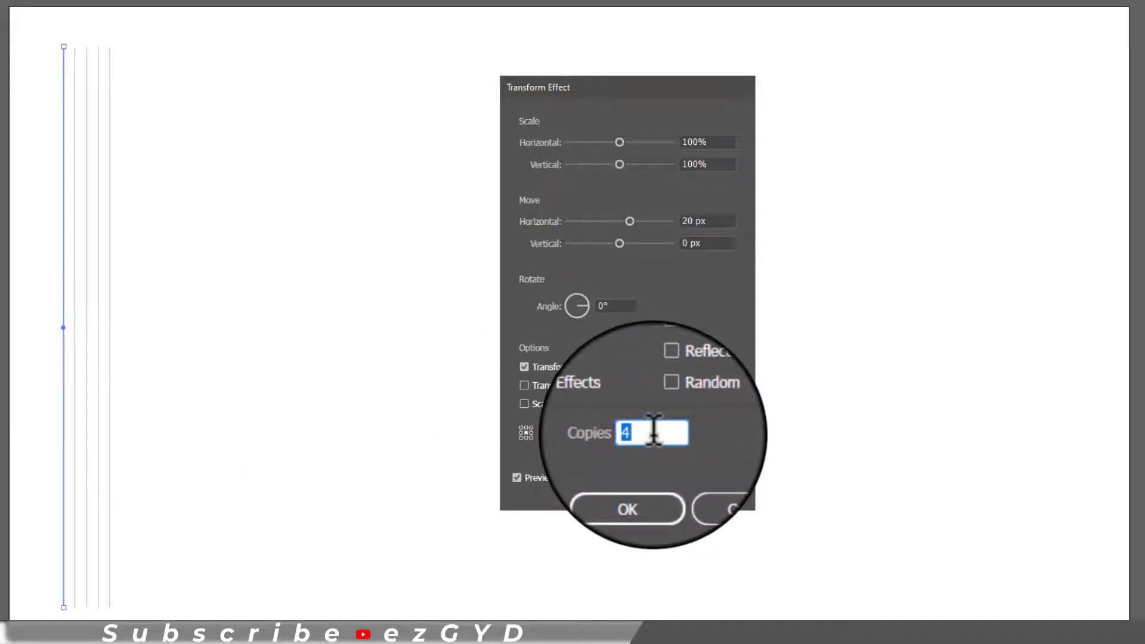
{"action": "scroll", "coordinate": [654, 430], "scroll_direction": "up", "scroll_amount": 20}
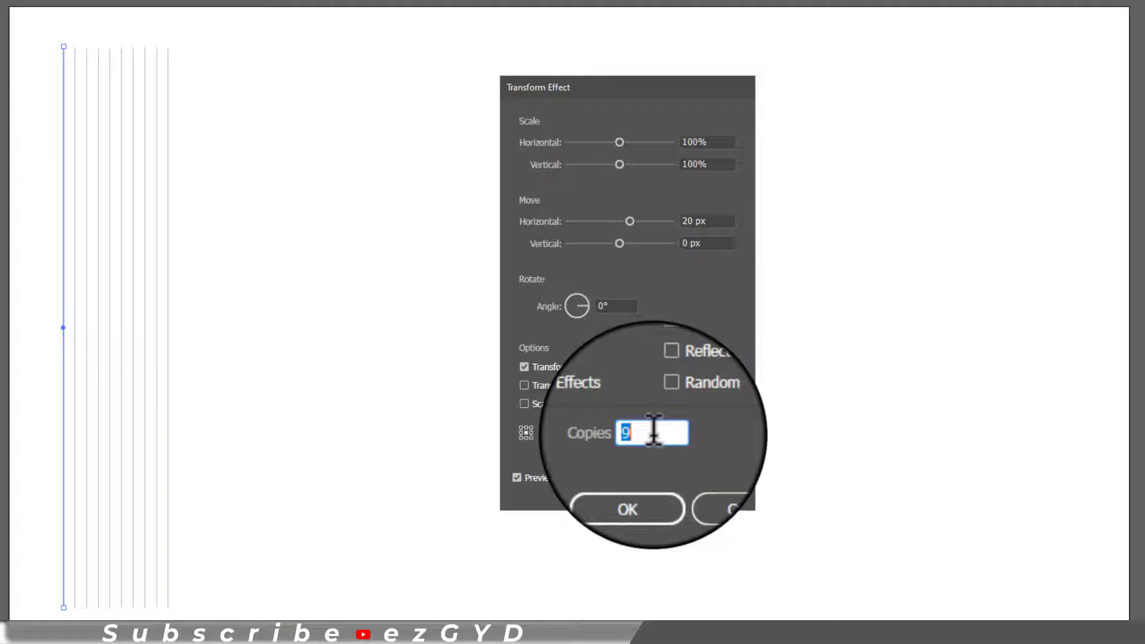
{"action": "scroll", "coordinate": [654, 430], "scroll_direction": "up", "scroll_amount": 6}
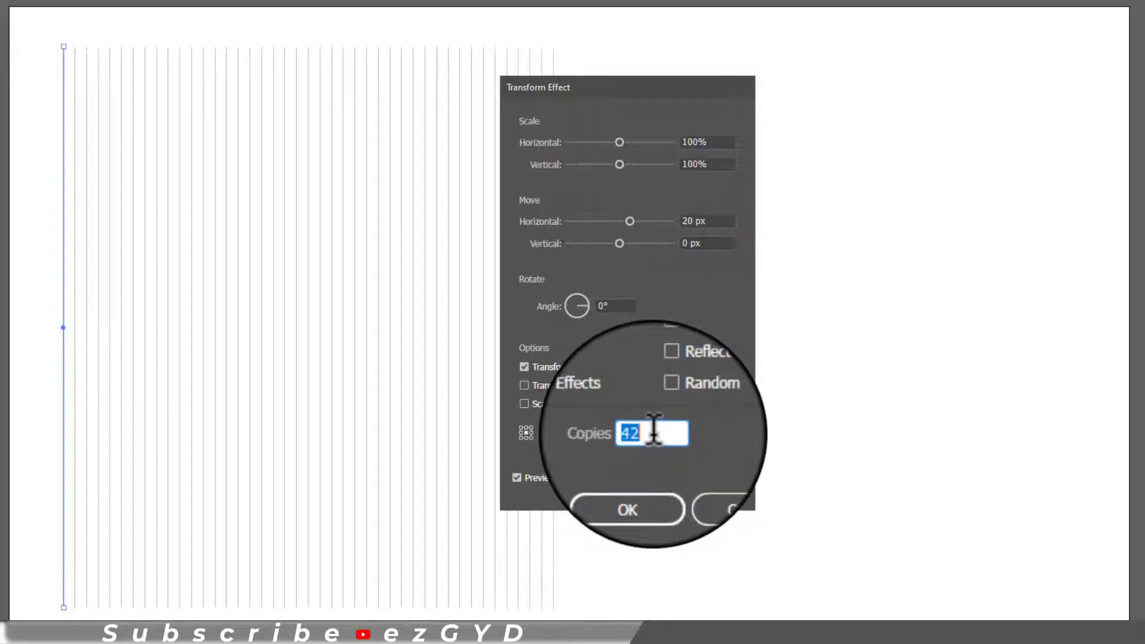
{"action": "scroll", "coordinate": [654, 431], "scroll_direction": "up", "scroll_amount": 20}
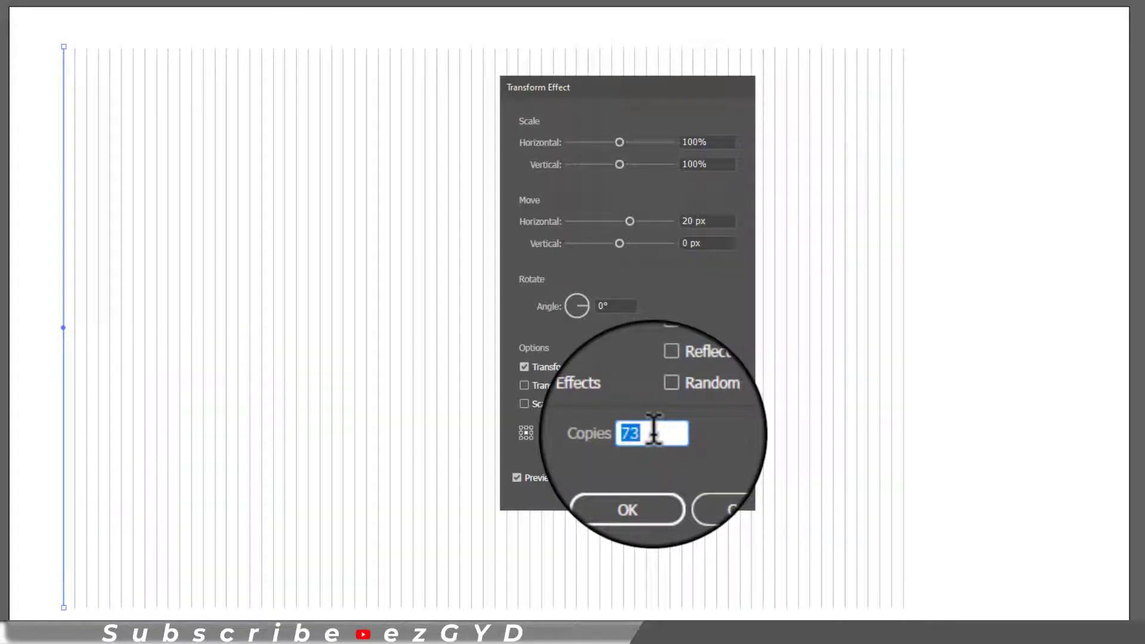
{"action": "scroll", "coordinate": [654, 431], "scroll_direction": "up", "scroll_amount": 4}
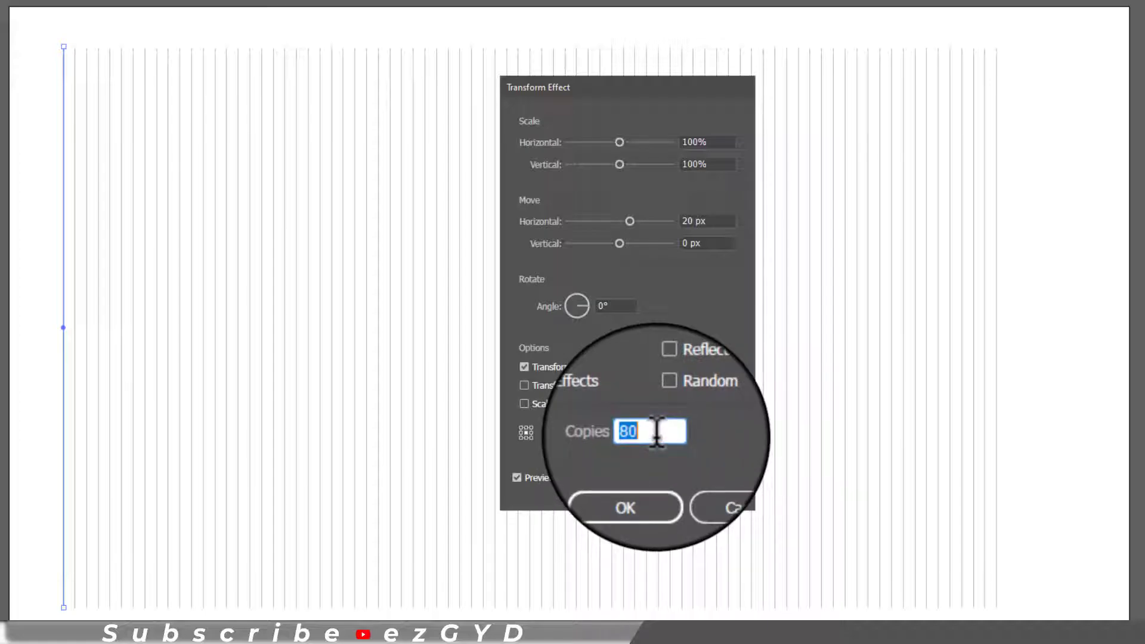
Confirm the Transform effect and expand it into real line paths
{"action": "left_click", "coordinate": [627, 472]}
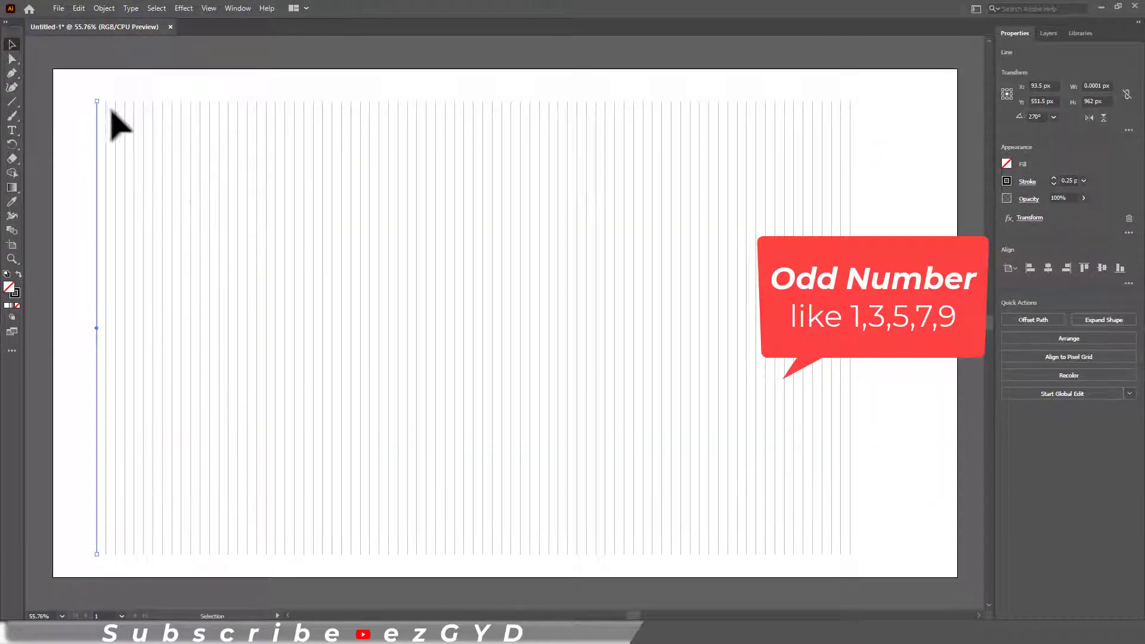
{"action": "left_click", "coordinate": [104, 8]}
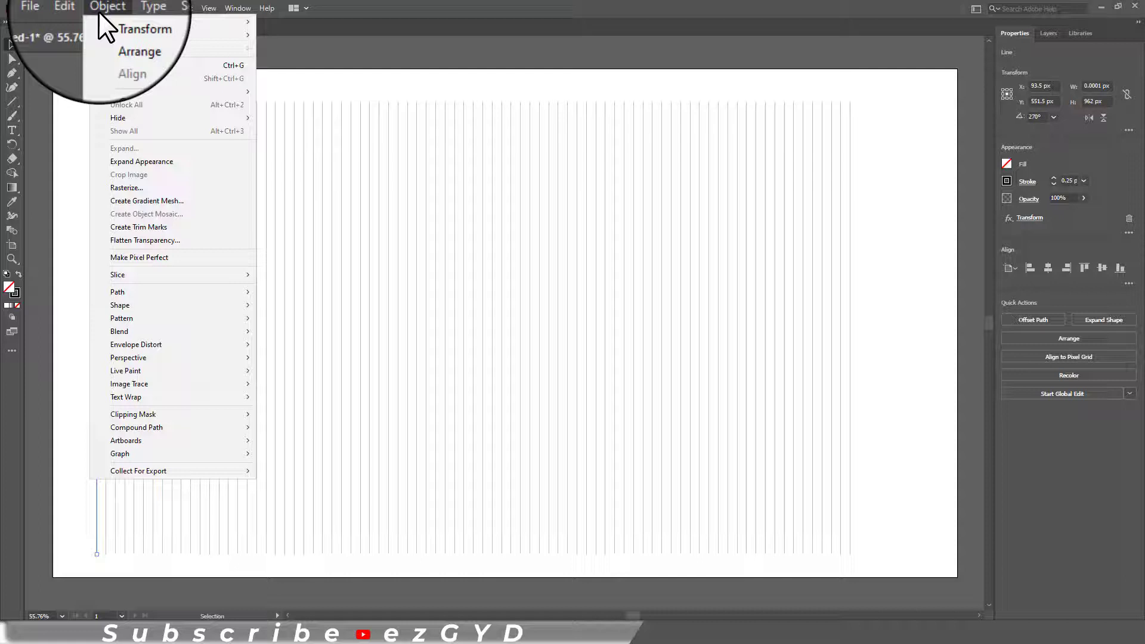
{"action": "left_click", "coordinate": [142, 161]}
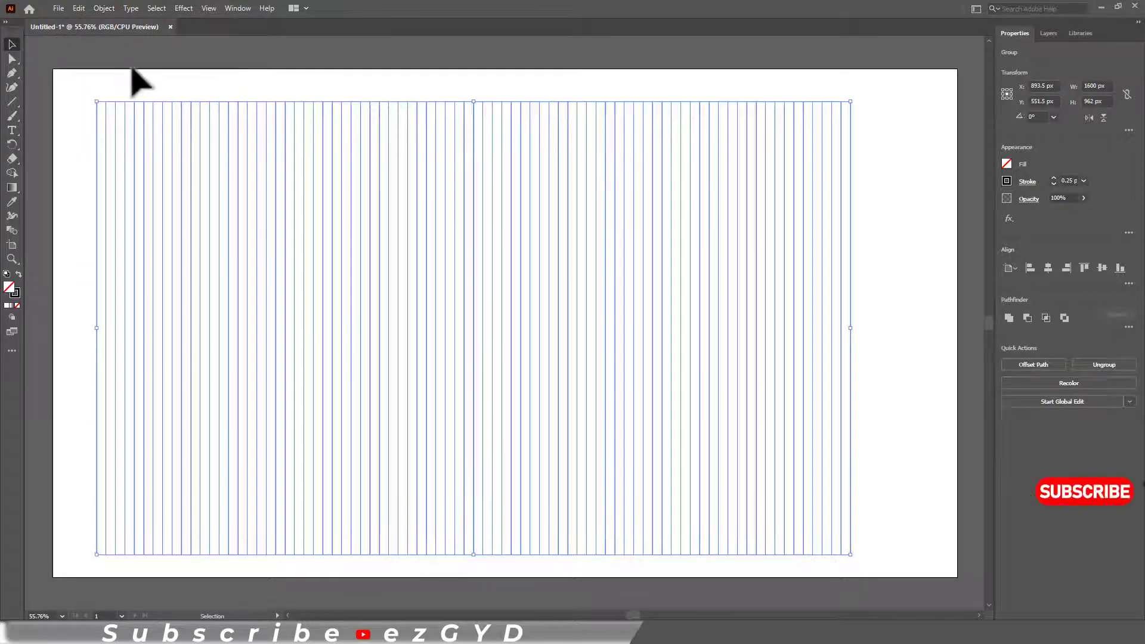
Select the expanded 1600 x 962 px group of vertical lines
{"action": "left_click", "coordinate": [256, 89]}
{"action": "left_click", "coordinate": [276, 158]}
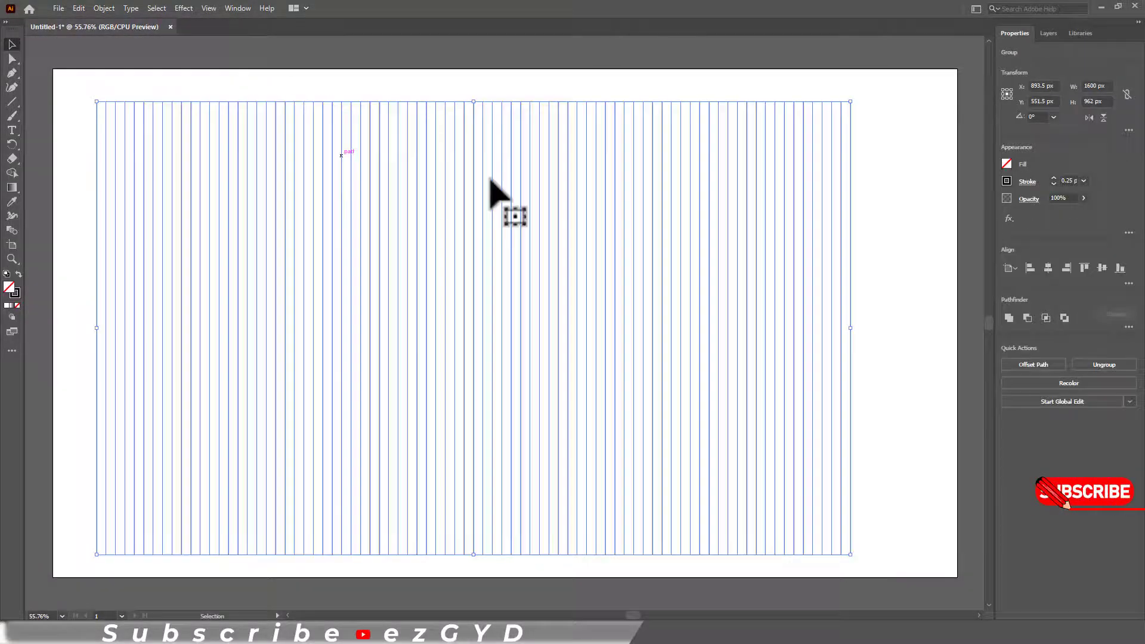
{"action": "right_click", "coordinate": [548, 195]}
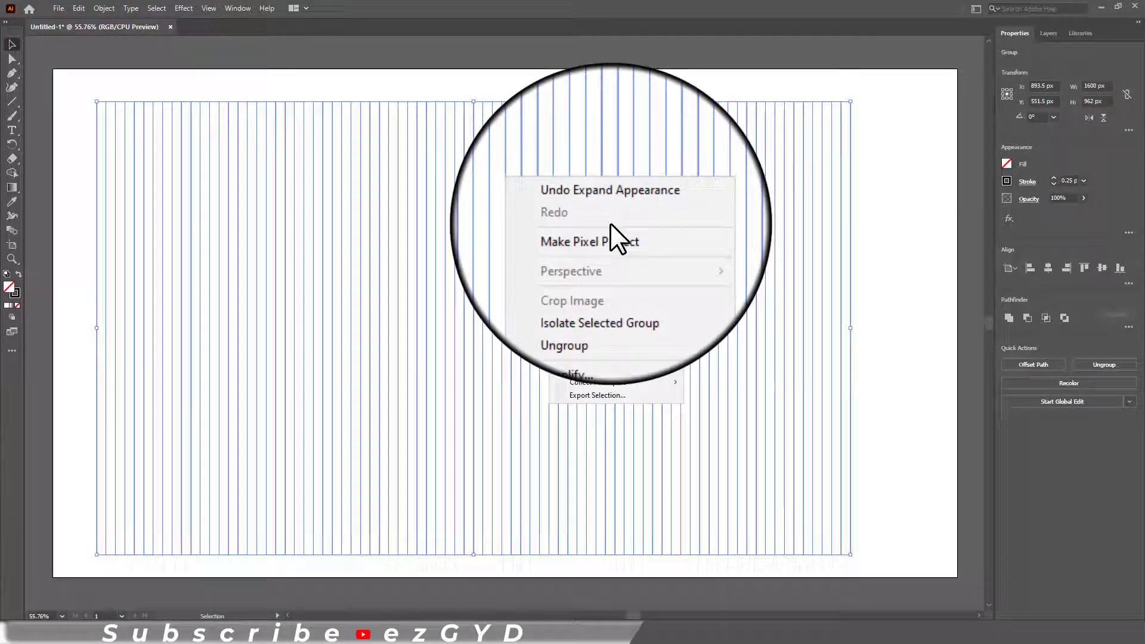
{"action": "left_click", "coordinate": [328, 91]}
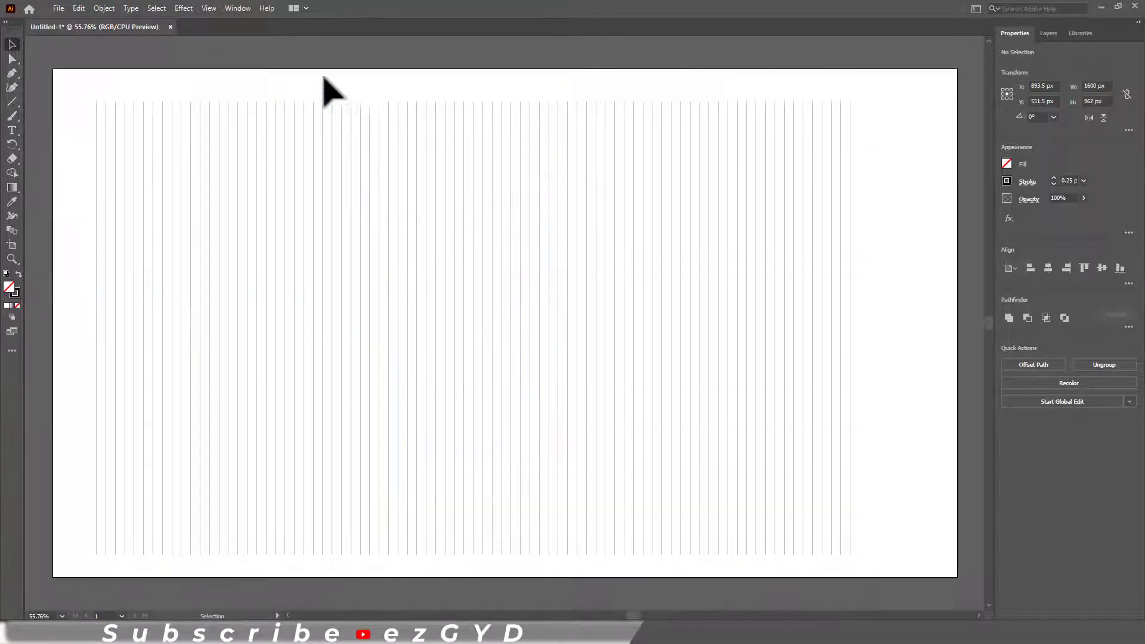
{"action": "left_click", "coordinate": [365, 169]}
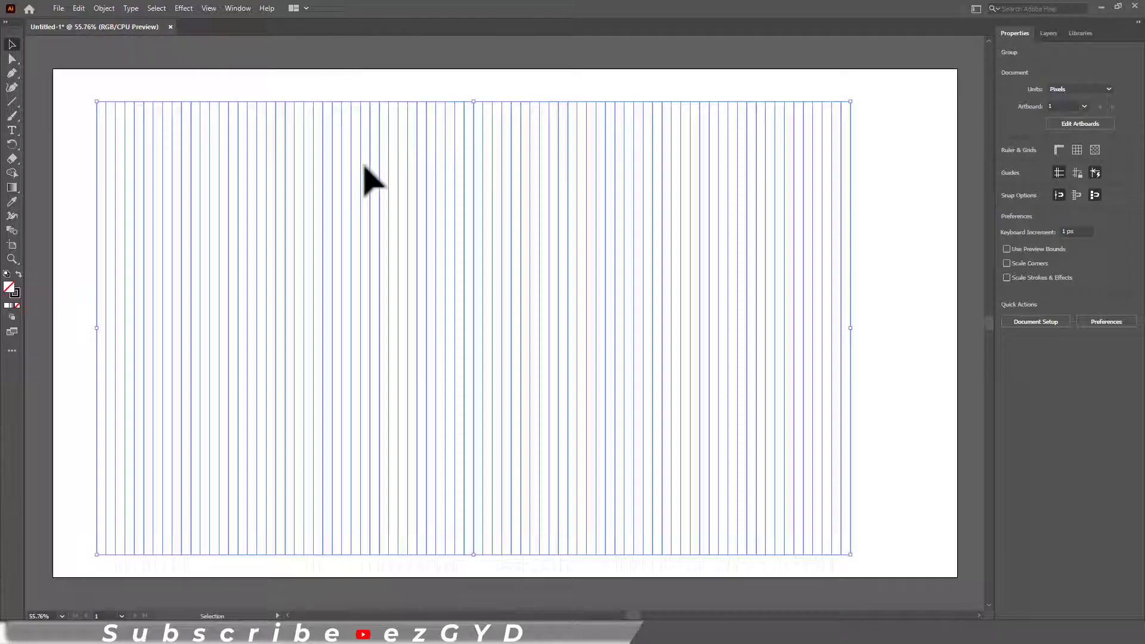
Add rotated copies of the line group at 60° and 120° to form the isometric grid
{"action": "double_click", "coordinate": [13, 144]}
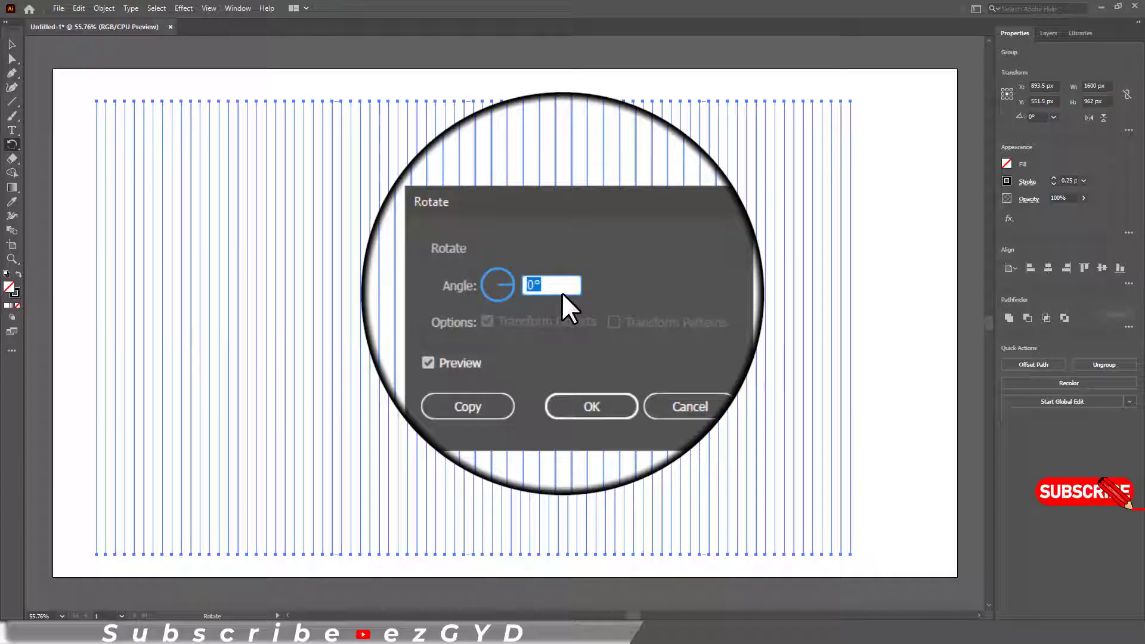
{"action": "type", "text": "60"}
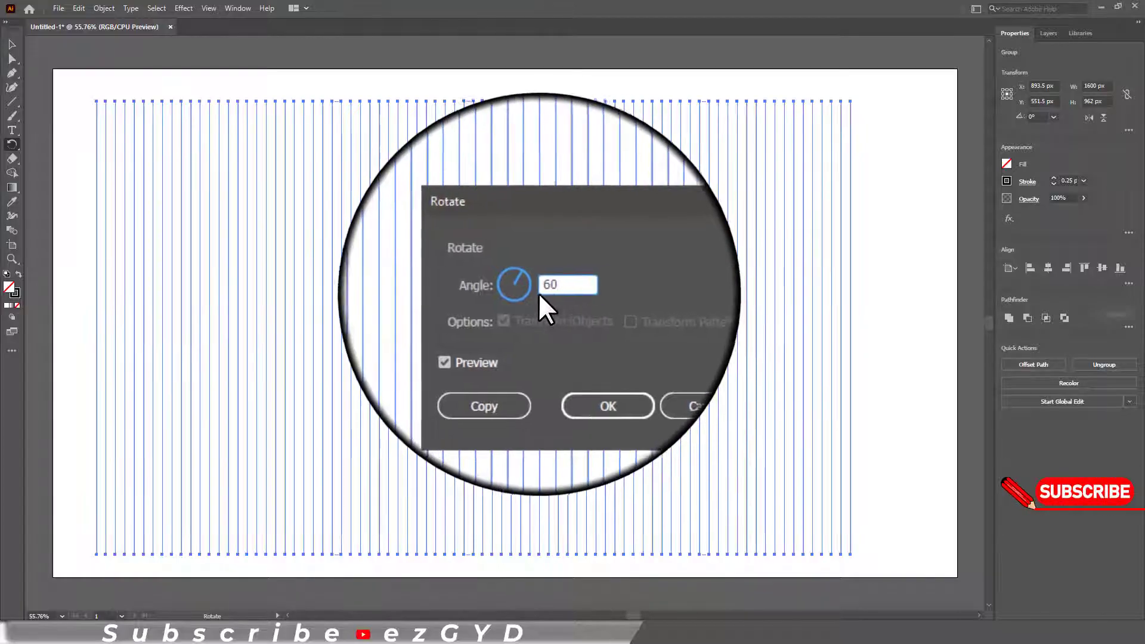
{"action": "left_click", "coordinate": [507, 358]}
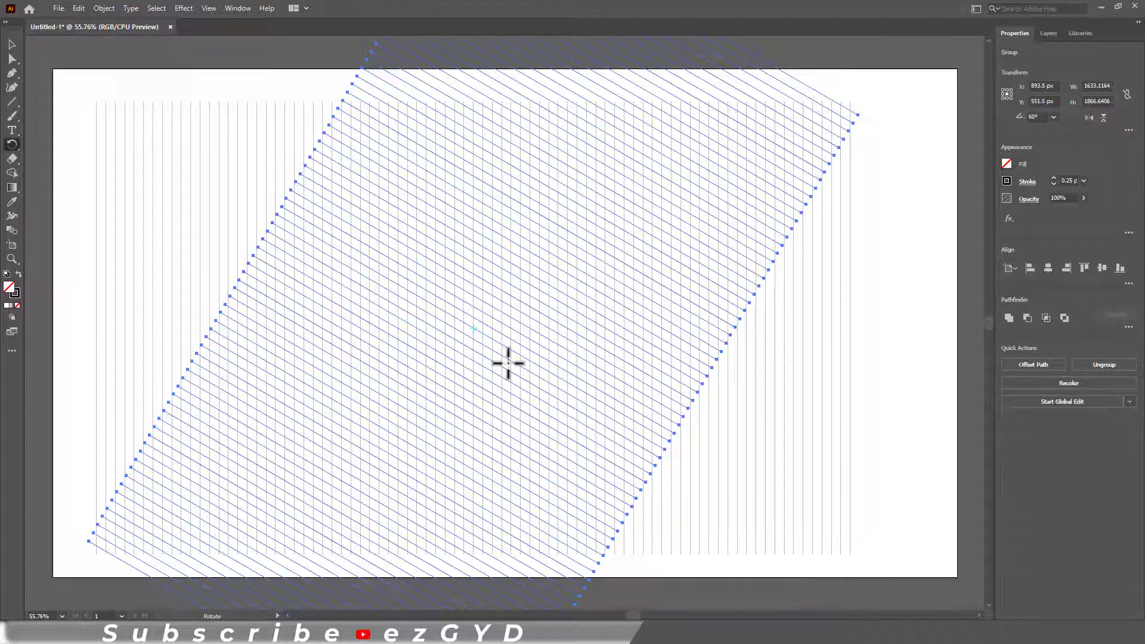
{"action": "key", "text": "ctrl+d"}
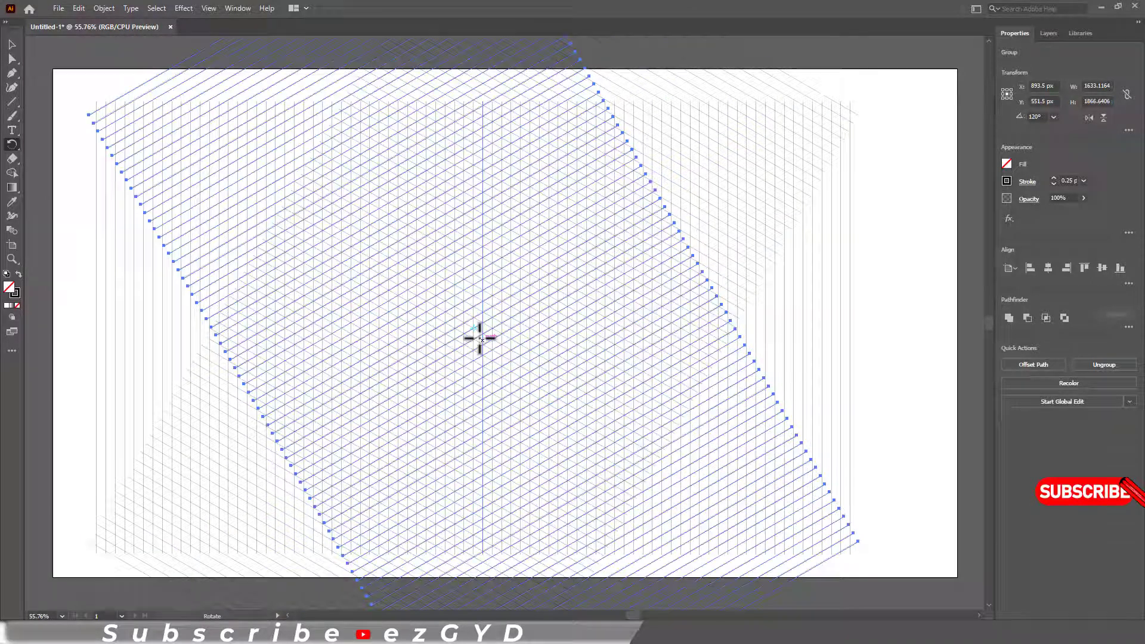
{"action": "key", "text": "z"}
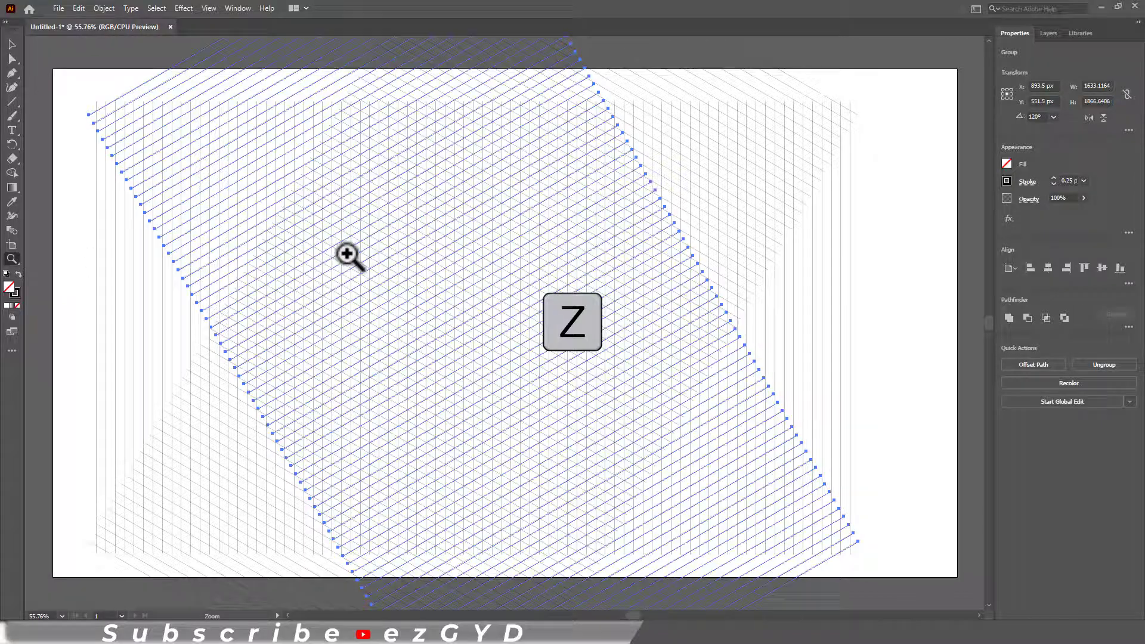
{"action": "left_click", "coordinate": [602, 429]}
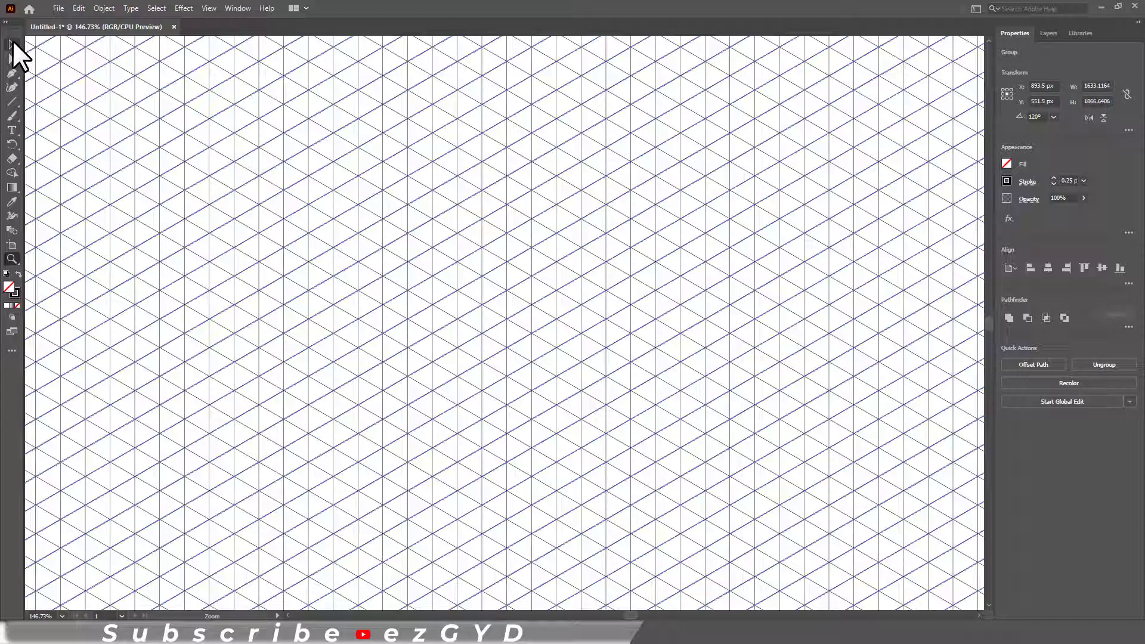
{"action": "left_click", "coordinate": [55, 49]}
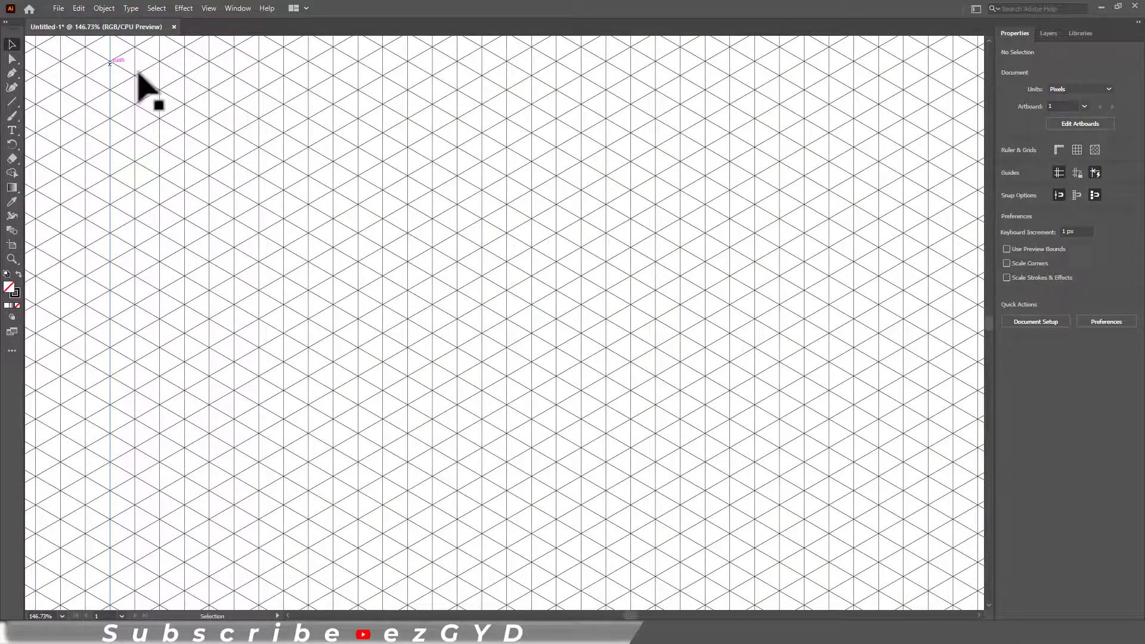
{"action": "key", "text": "ctrl+minus"}
{"action": "key", "text": "ctrl+minus"}
{"action": "key", "text": "ctrl+minus"}
{"action": "key", "text": "ctrl+minus"}
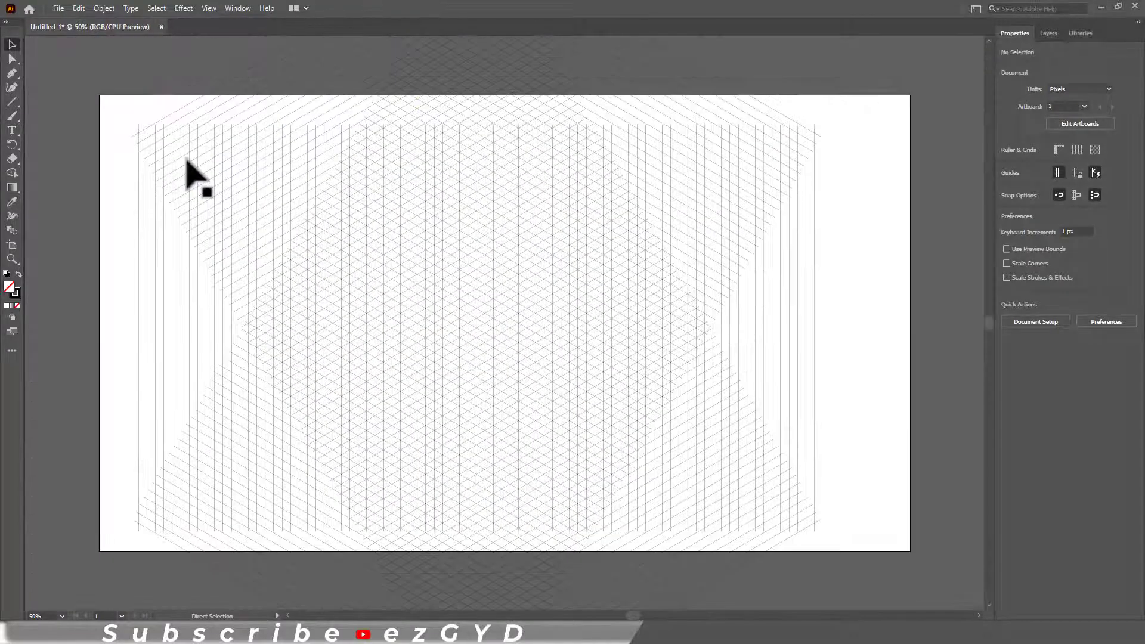
{"action": "key", "text": "ctrl+z"}
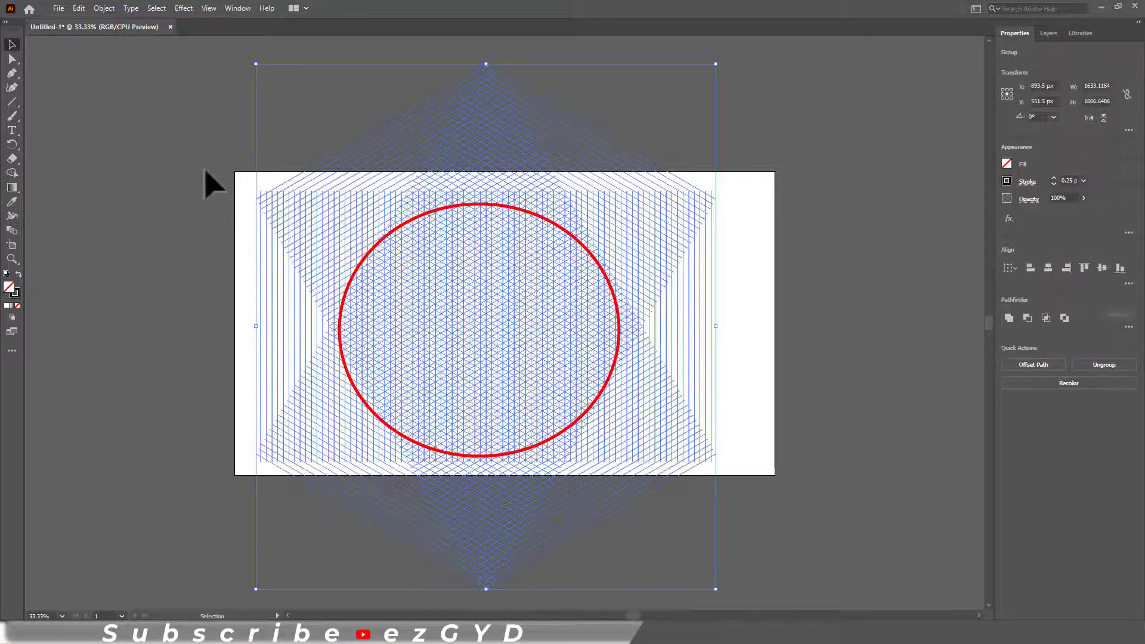
Zoom out and scale the grid proportionally to about 4055 x 4635 px
{"action": "key", "text": "ctrl+z"}
{"action": "key", "text": "ctrl+minus"}
{"action": "key", "text": "ctrl+minus"}
{"action": "key", "text": "ctrl+minus"}
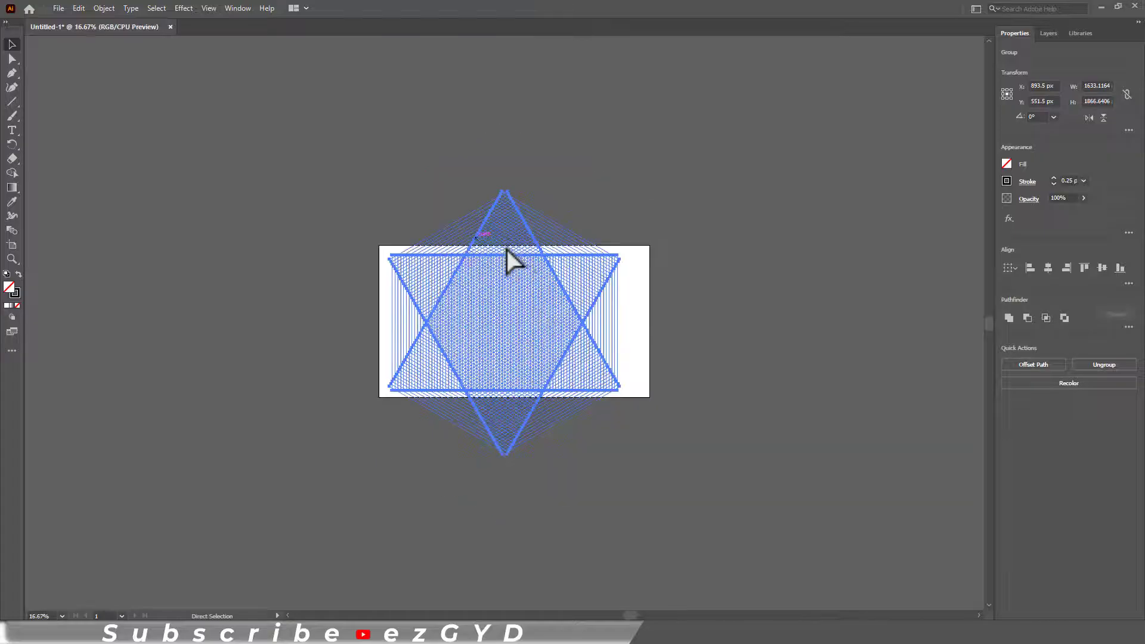
{"action": "left_click_drag", "start_coordinate": [593, 422], "coordinate": [849, 574]}
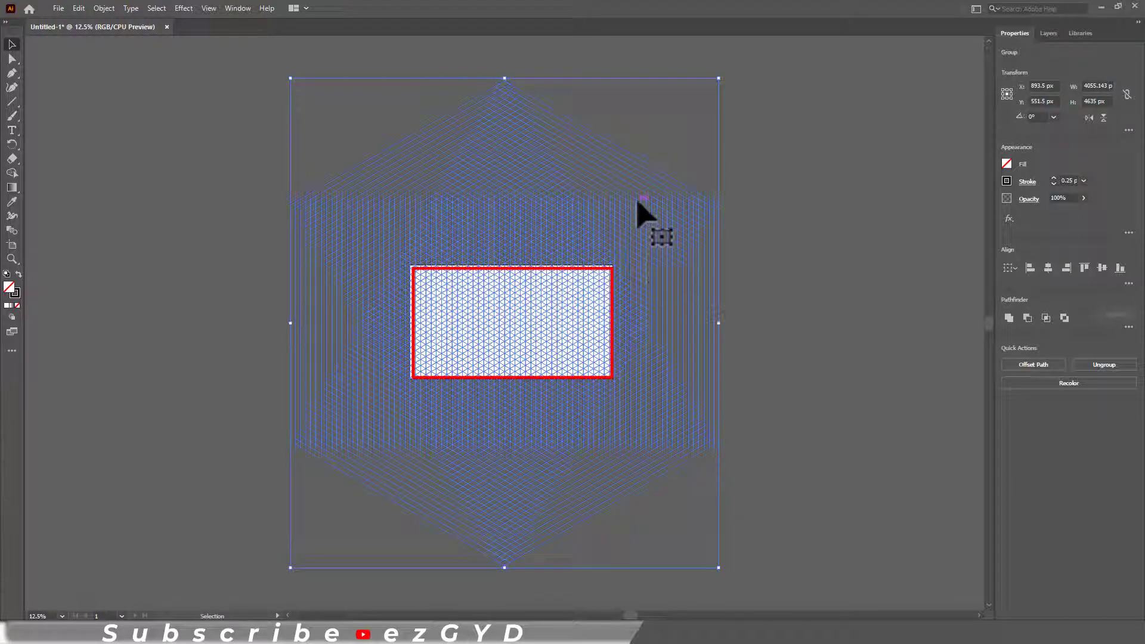
Create a 1920 x 1080 px rectangle with the Rectangle tool
{"action": "left_click", "coordinate": [779, 269]}
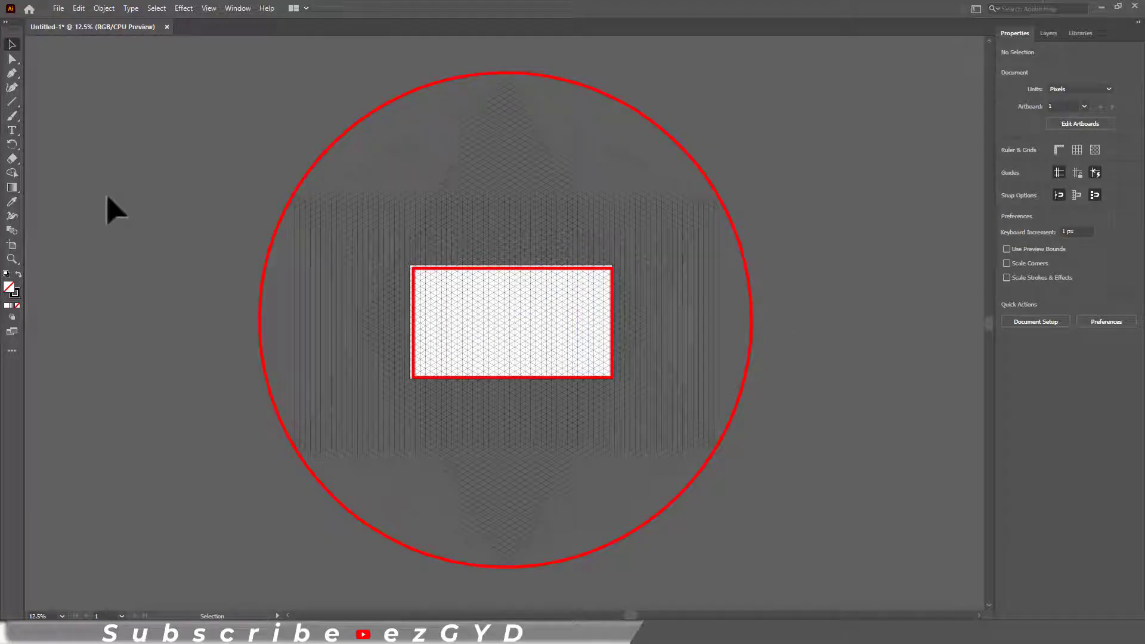
{"action": "left_click", "coordinate": [12, 102]}
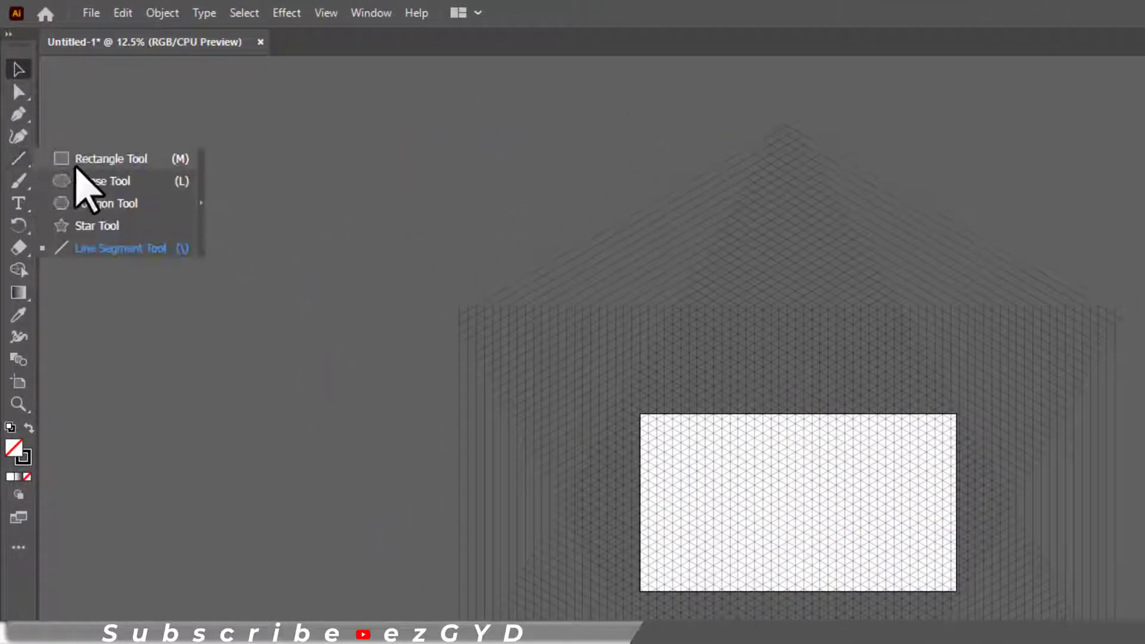
{"action": "left_click", "coordinate": [80, 159]}
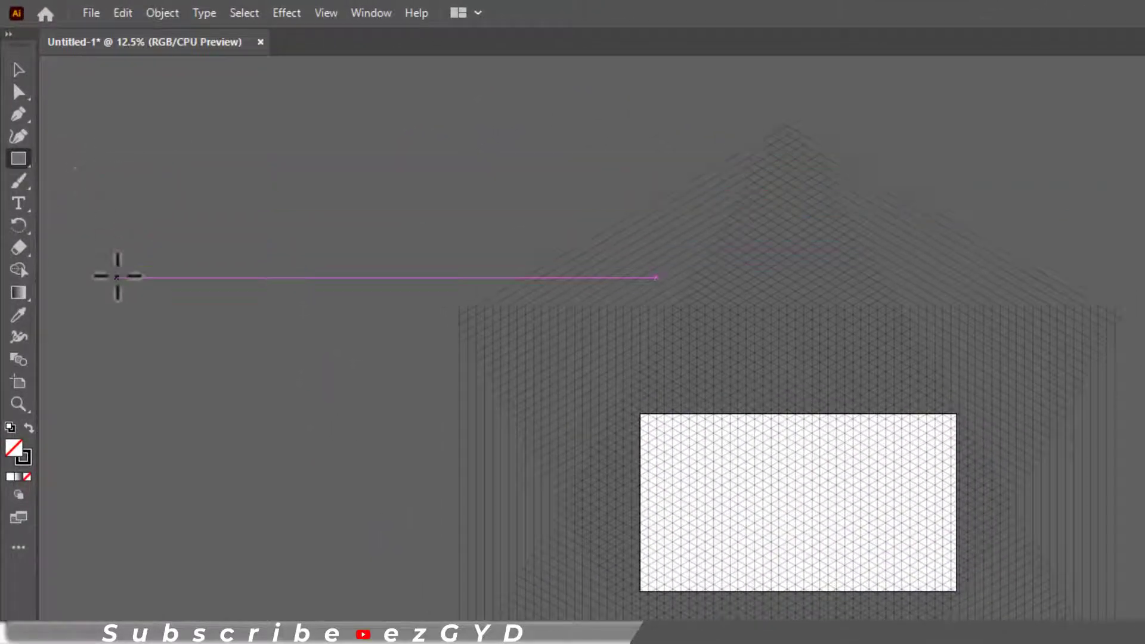
{"action": "left_click", "coordinate": [116, 276]}
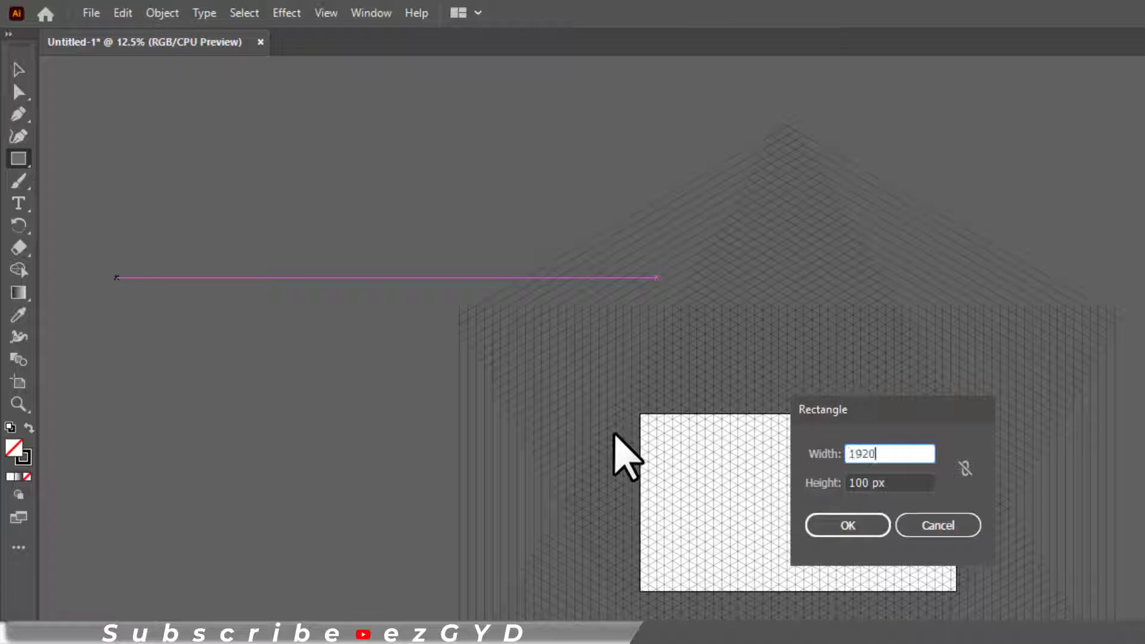
{"action": "type", "text": "1920"}
{"action": "key", "text": "Tab"}
{"action": "type", "text": "1080"}
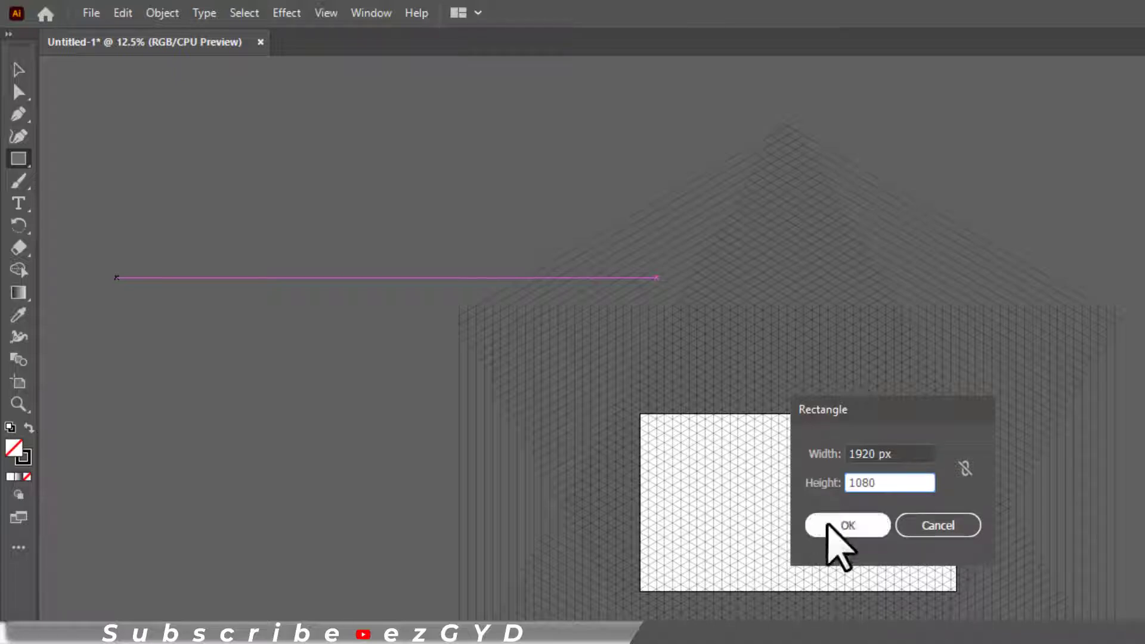
{"action": "left_click", "coordinate": [847, 525]}
Centre the rectangle on the artboard at X 960, Y 540 and select everything
{"action": "left_click", "coordinate": [19, 70]}
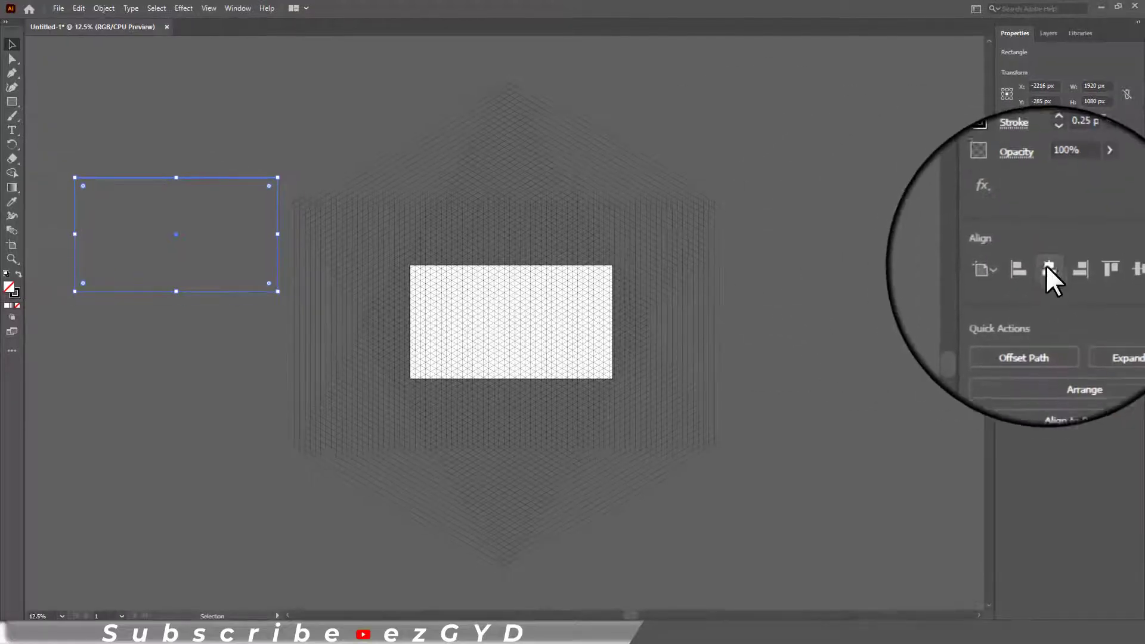
{"action": "left_click", "coordinate": [1046, 267]}
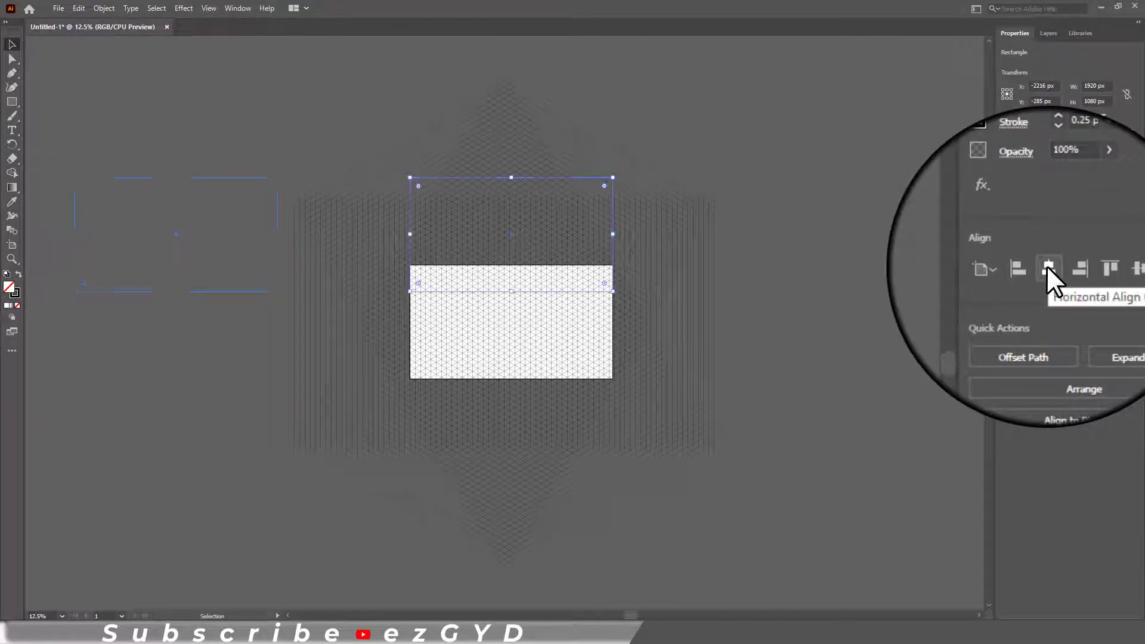
{"action": "left_click", "coordinate": [1100, 276]}
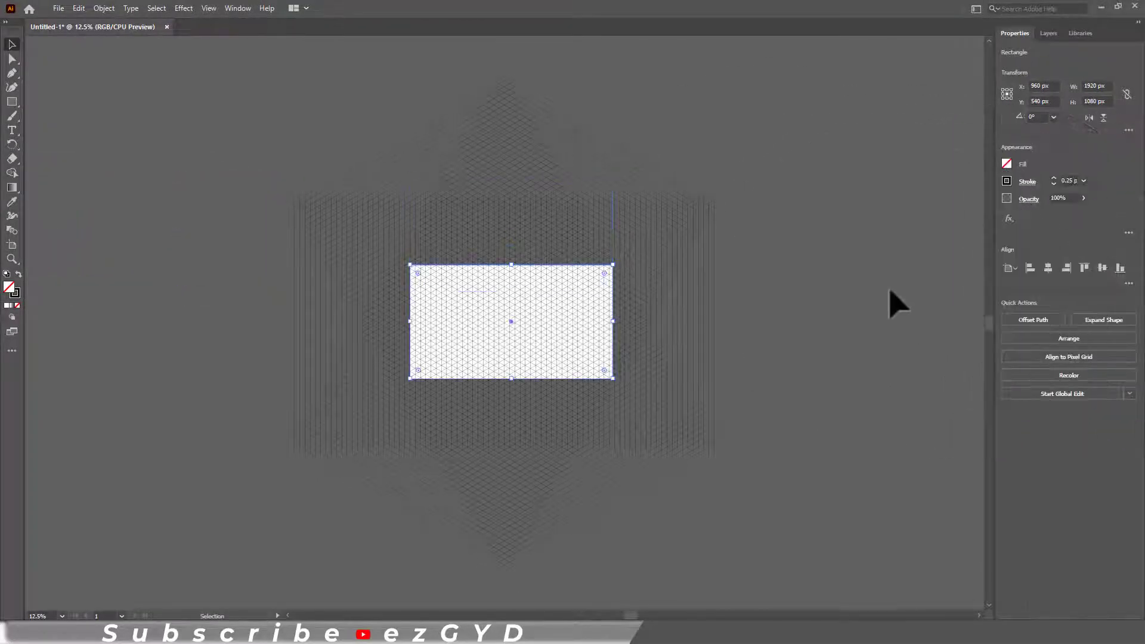
{"action": "key", "text": "ctrl+a"}
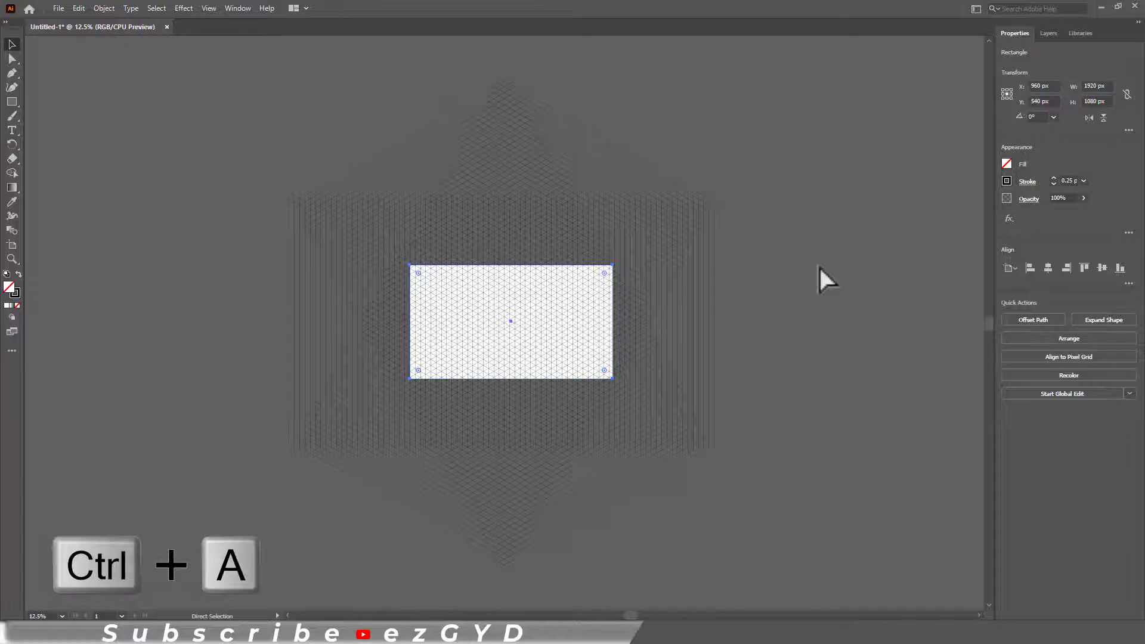
Make a clipping mask of the grid with the rectangle, then view the artboard at 50%
{"action": "right_click", "coordinate": [562, 305]}
{"action": "left_click", "coordinate": [612, 402]}
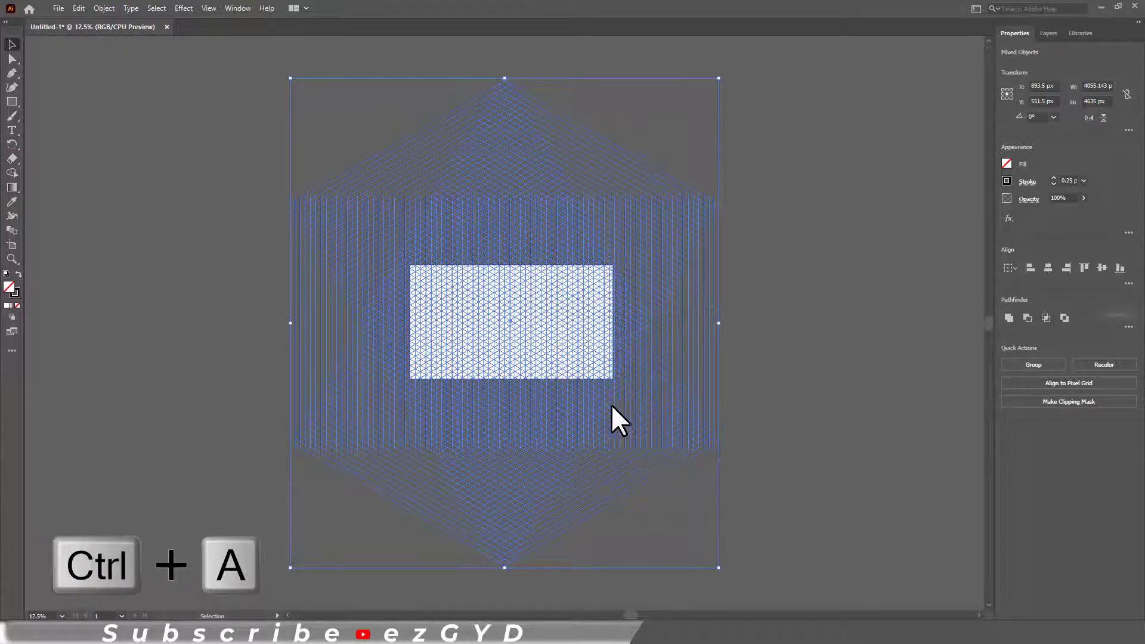
{"action": "left_click", "coordinate": [689, 371]}
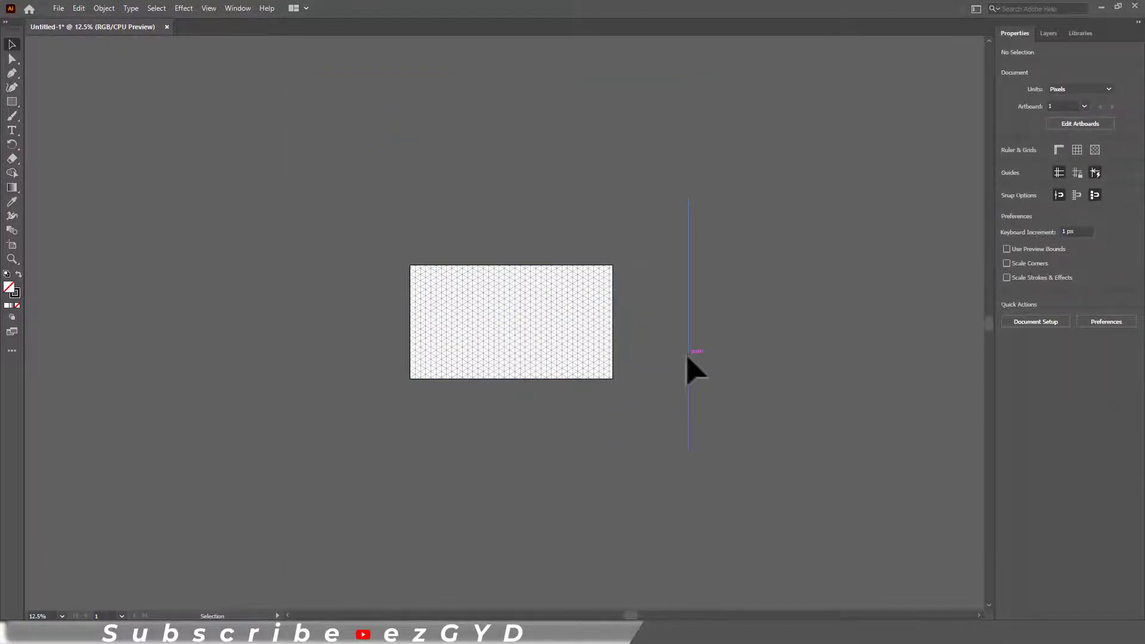
{"action": "key", "text": "ctrl+0"}
{"action": "key", "text": "z"}
{"action": "key", "text": "ctrl+0"}
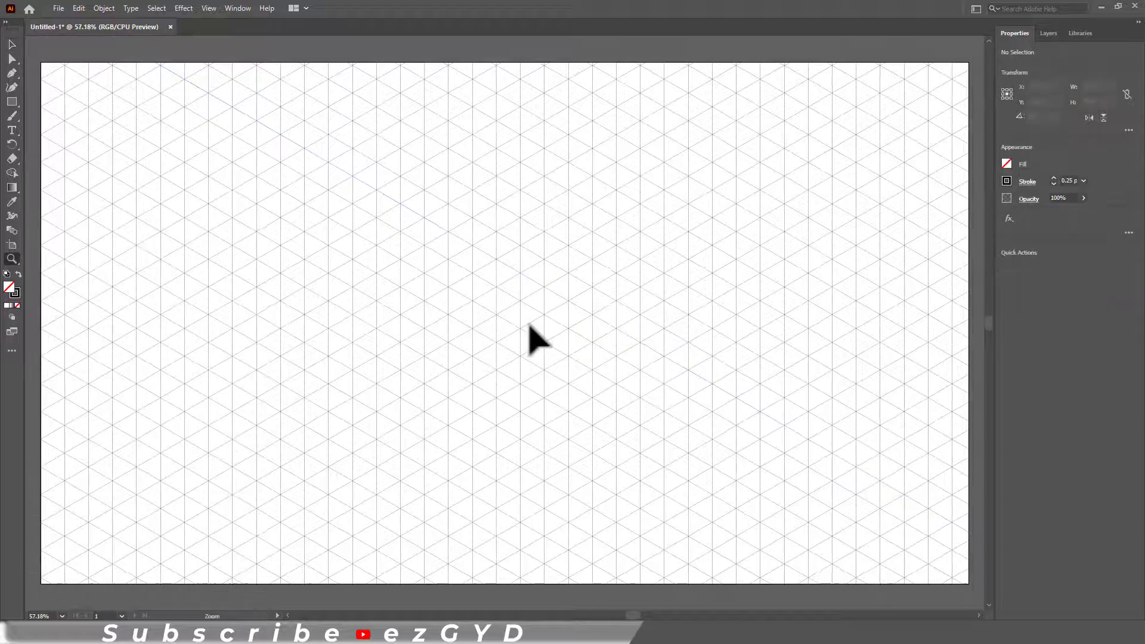
{"action": "key", "text": "ctrl+minus"}
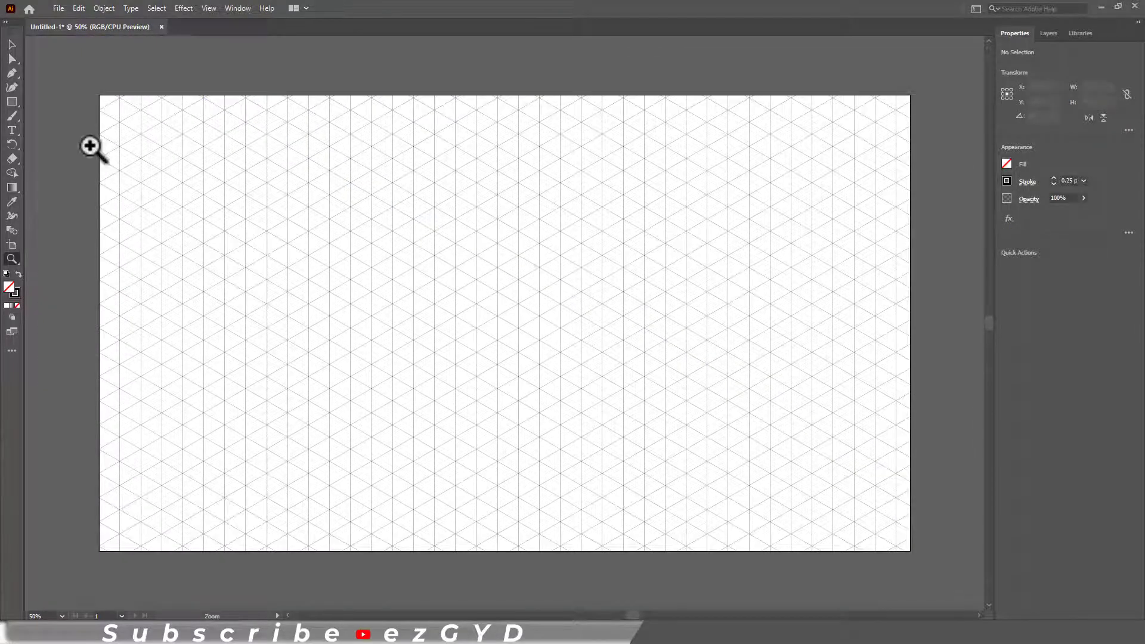
{"action": "left_click", "coordinate": [11, 43]}
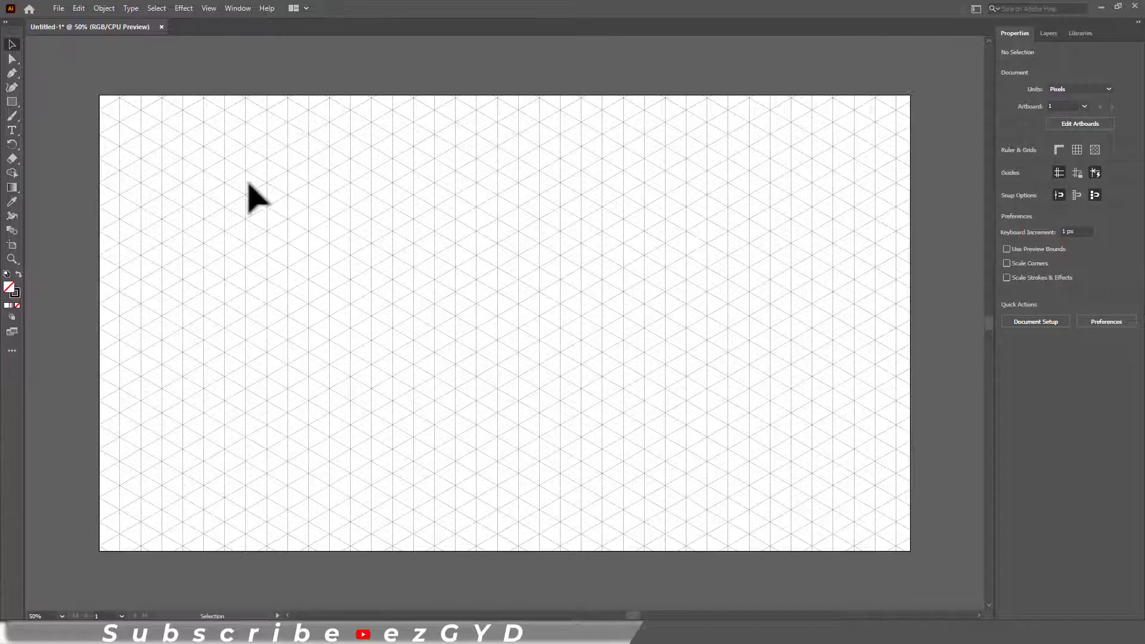
Trace a closed four-corner rhombus along grid intersections with the Pen tool
{"action": "left_click", "coordinate": [12, 73]}
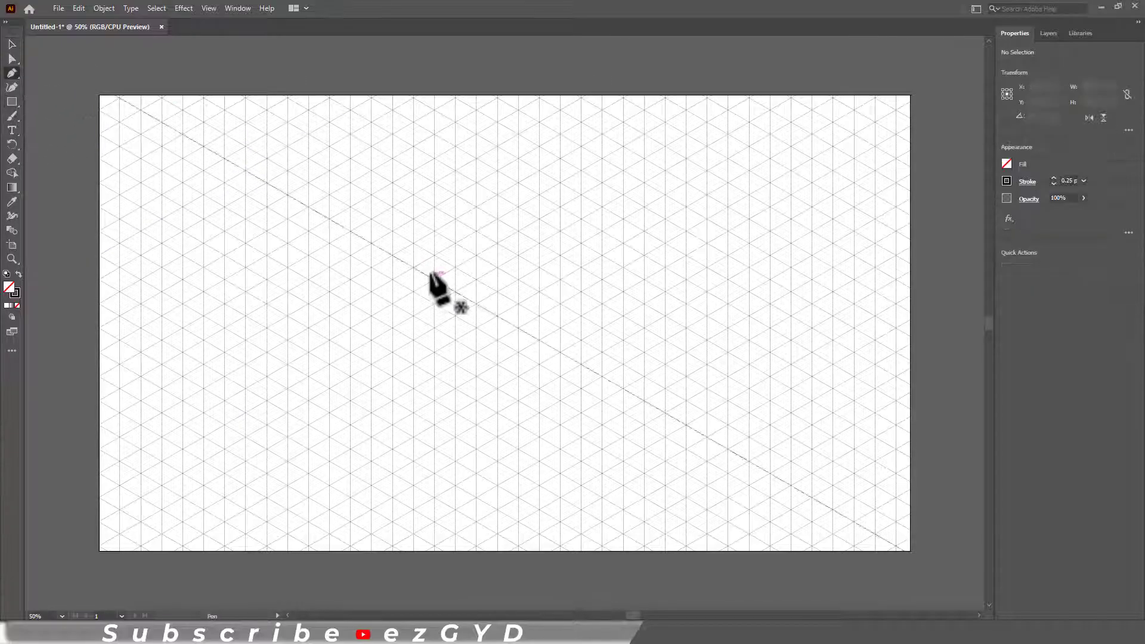
{"action": "left_click", "coordinate": [436, 255]}
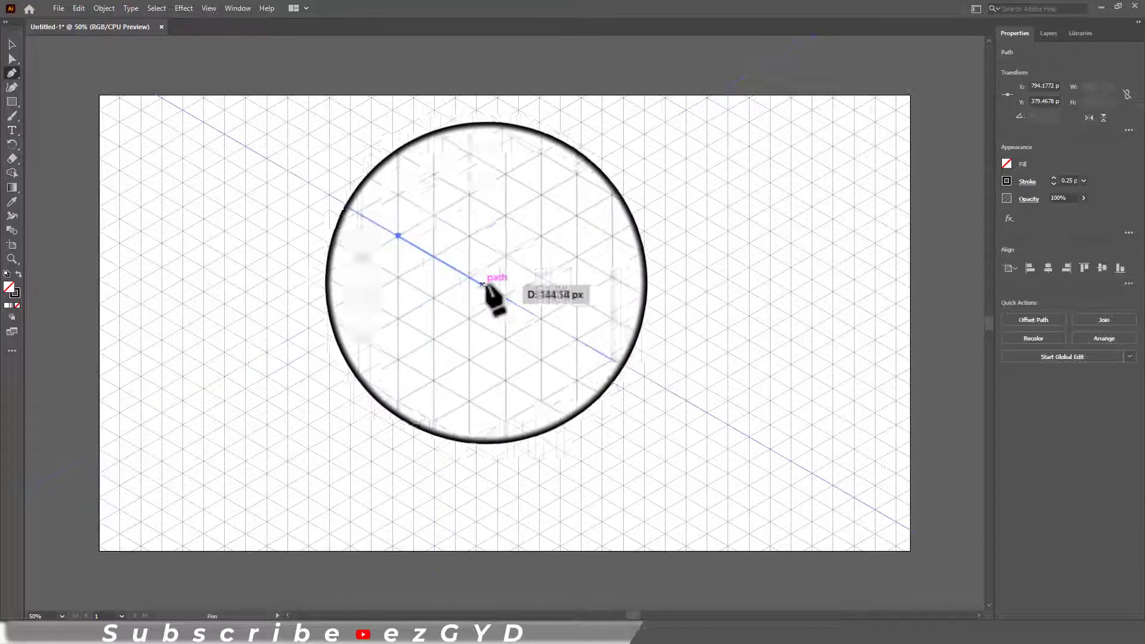
{"action": "left_click", "coordinate": [516, 310]}
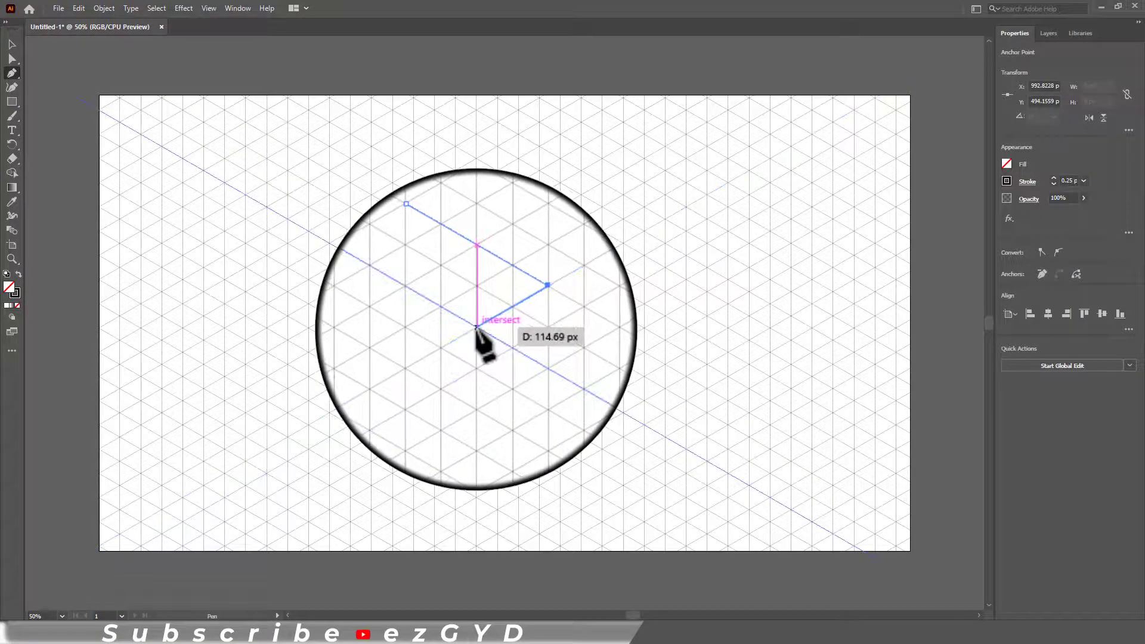
{"action": "left_click", "coordinate": [476, 327]}
{"action": "left_click", "coordinate": [394, 278]}
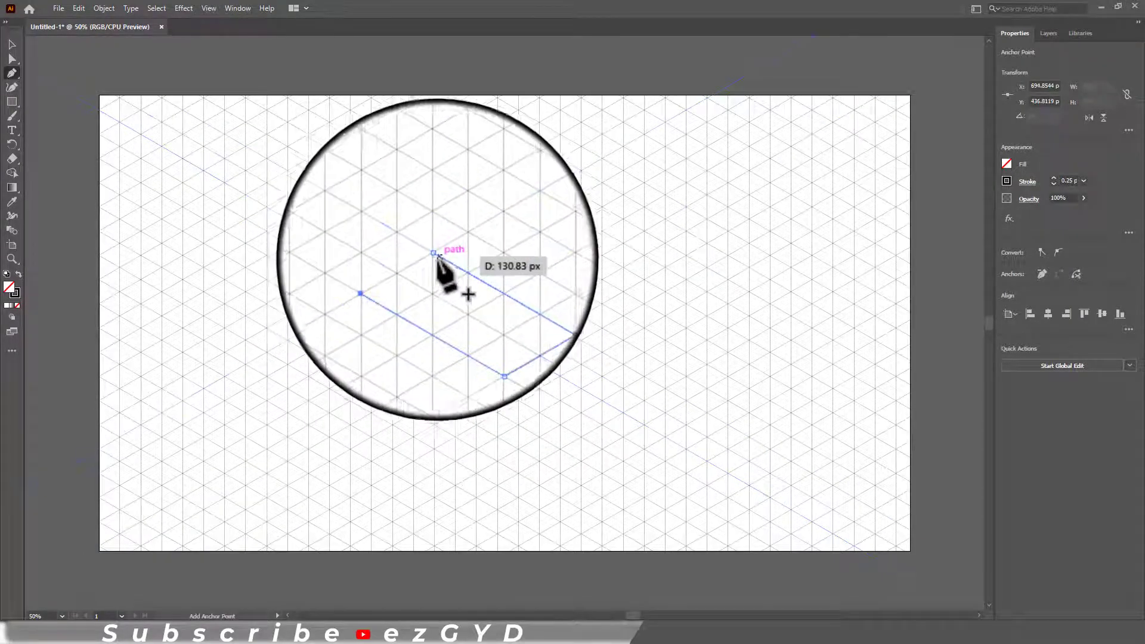
{"action": "left_click", "coordinate": [434, 255]}
Undo an accidental drag of the clipped grid to restore its position
{"action": "left_click", "coordinate": [210, 8]}
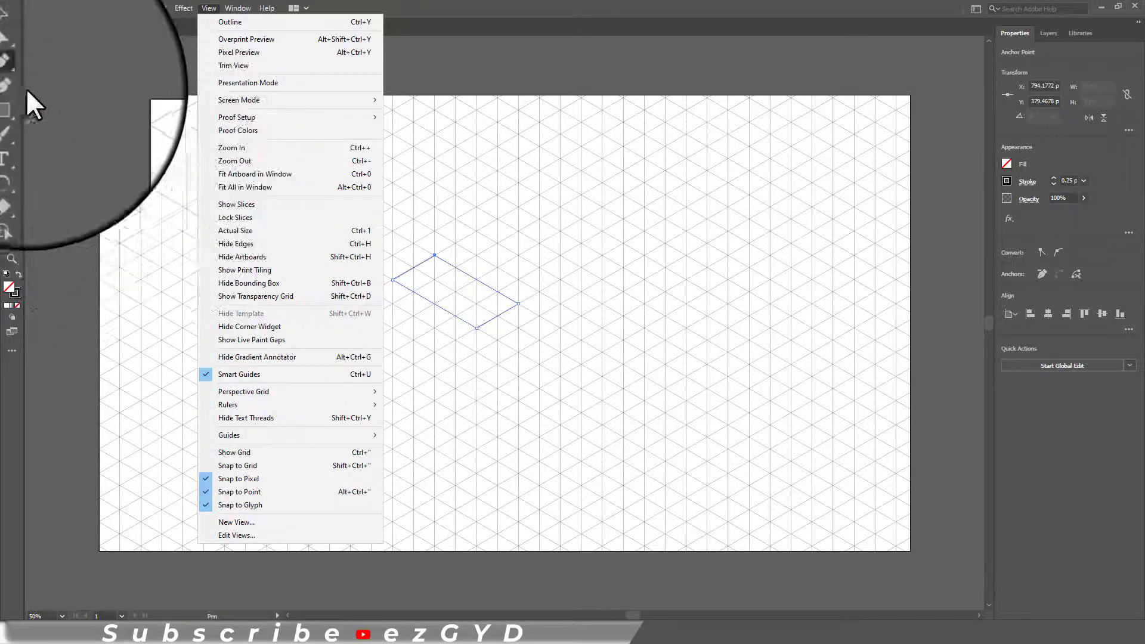
{"action": "left_click", "coordinate": [12, 72]}
{"action": "left_click", "coordinate": [12, 44]}
{"action": "left_click_drag", "start_coordinate": [482, 238], "coordinate": [452, 294]}
{"action": "key", "text": "ctrl+z"}
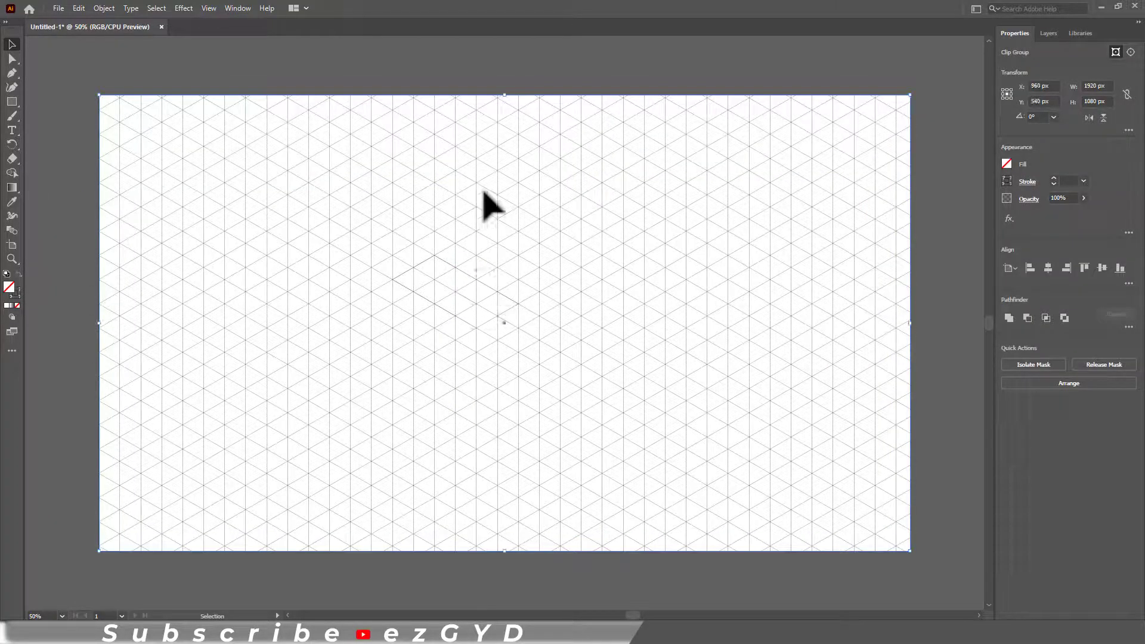
Lock the grid and fill the rhombus top face orange
{"action": "left_click", "coordinate": [106, 8]}
{"action": "mouse_move", "coordinate": [143, 92]}
{"action": "left_click", "coordinate": [307, 95]}
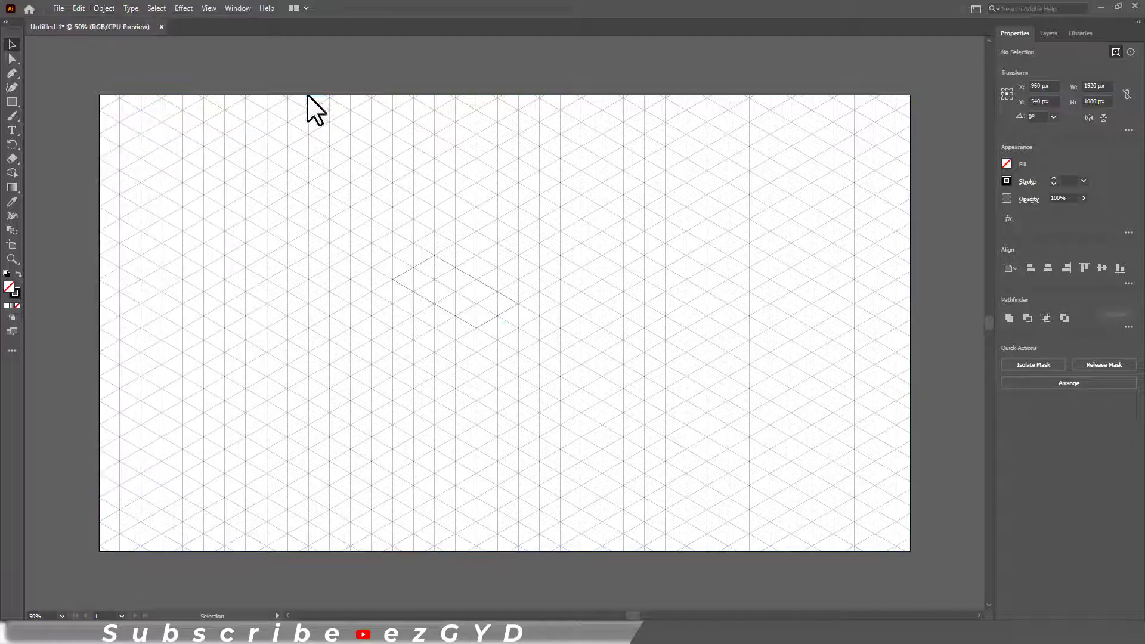
{"action": "left_click", "coordinate": [455, 291]}
{"action": "left_click", "coordinate": [1007, 164]}
Trace a side face below the rhombus, then undo it as misplaced
{"action": "left_click", "coordinate": [12, 73]}
{"action": "left_click", "coordinate": [393, 278]}
{"action": "left_click", "coordinate": [393, 323]}
{"action": "left_click", "coordinate": [476, 374]}
{"action": "left_click", "coordinate": [476, 327]}
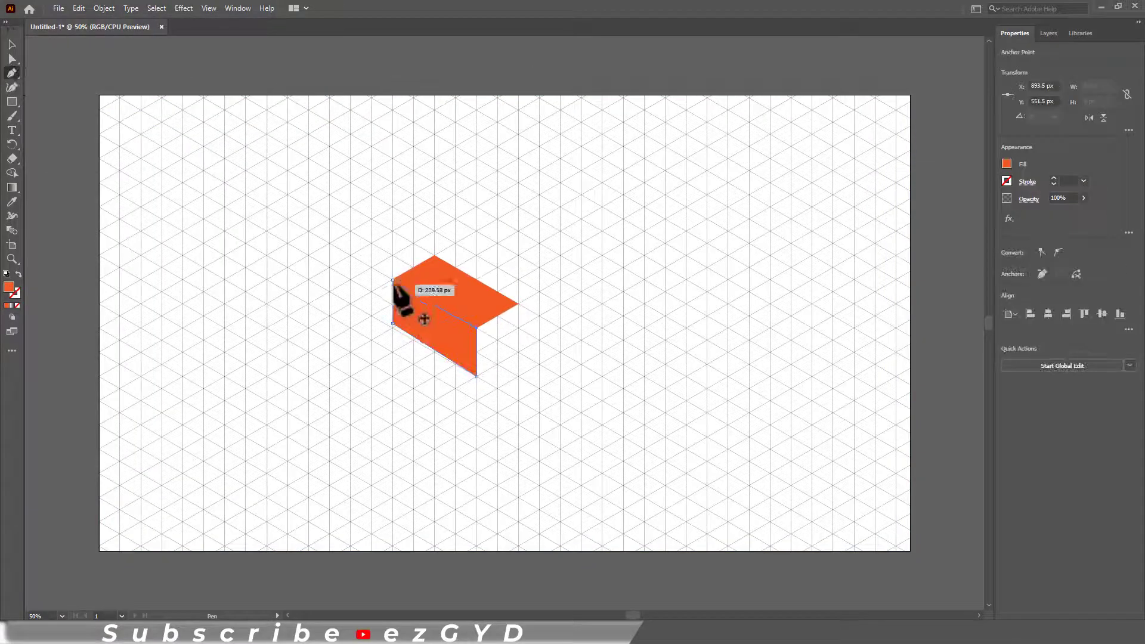
{"action": "key", "text": "ctrl+z"}
Zoom in and draw the box's left face with a lighter orange fill
{"action": "key", "text": "ctrl+plus"}
{"action": "key", "text": "ctrl+plus"}
{"action": "key", "text": "ctrl+plus"}
{"action": "key", "text": "ctrl+plus"}
{"action": "left_click", "coordinate": [193, 152]}
{"action": "left_click", "coordinate": [194, 346]}
{"action": "left_click", "coordinate": [529, 538]}
{"action": "left_click", "coordinate": [529, 344]}
{"action": "left_click", "coordinate": [194, 152]}
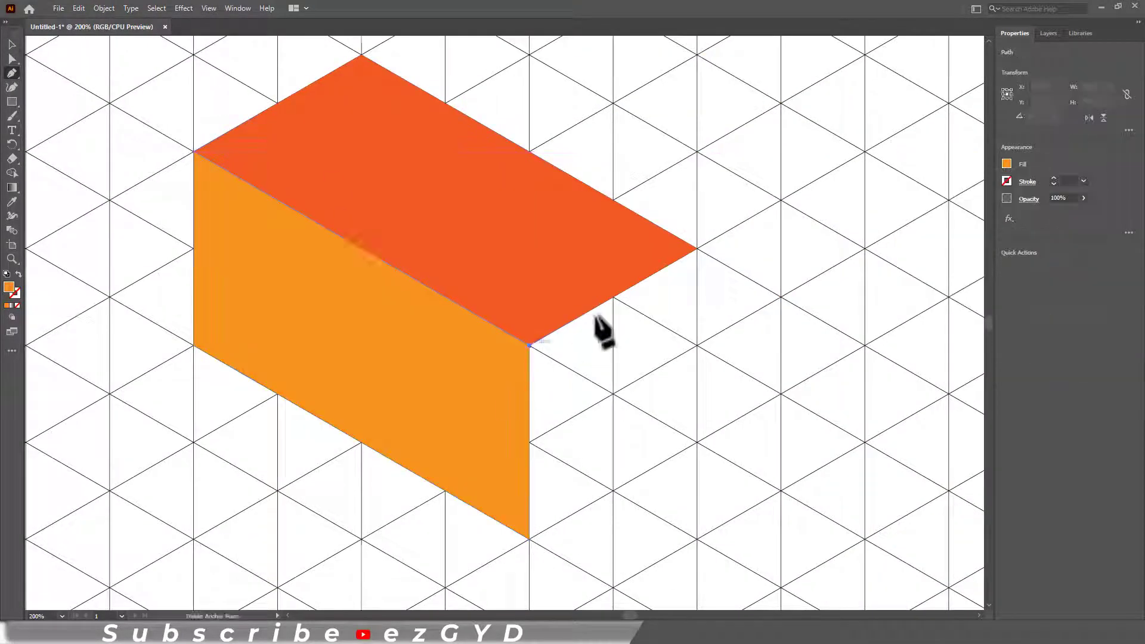
Draw the right face, fill it orange with lowered opacity, and start a smaller inner face
{"action": "left_click", "coordinate": [696, 248]}
{"action": "left_click", "coordinate": [696, 442]}
{"action": "left_click", "coordinate": [529, 538]}
{"action": "left_click", "coordinate": [529, 345]}
{"action": "left_click", "coordinate": [1083, 198]}
{"action": "left_click", "coordinate": [613, 394]}
{"action": "left_click", "coordinate": [613, 490]}
{"action": "left_click", "coordinate": [528, 539]}
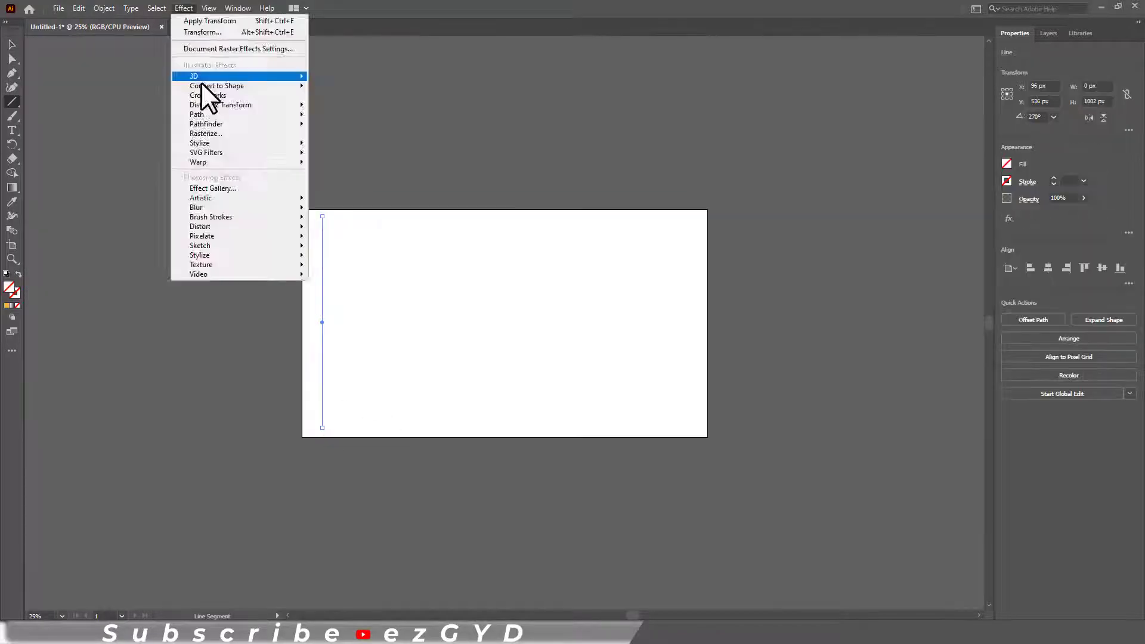
Darken the right face fill and try a 30 px horizontal move in the line's Transform effect
{"action": "left_click", "coordinate": [346, 123]}
{"action": "left_click", "coordinate": [617, 242]}
{"action": "type", "text": "30"}
{"action": "double_click", "coordinate": [561, 413]}
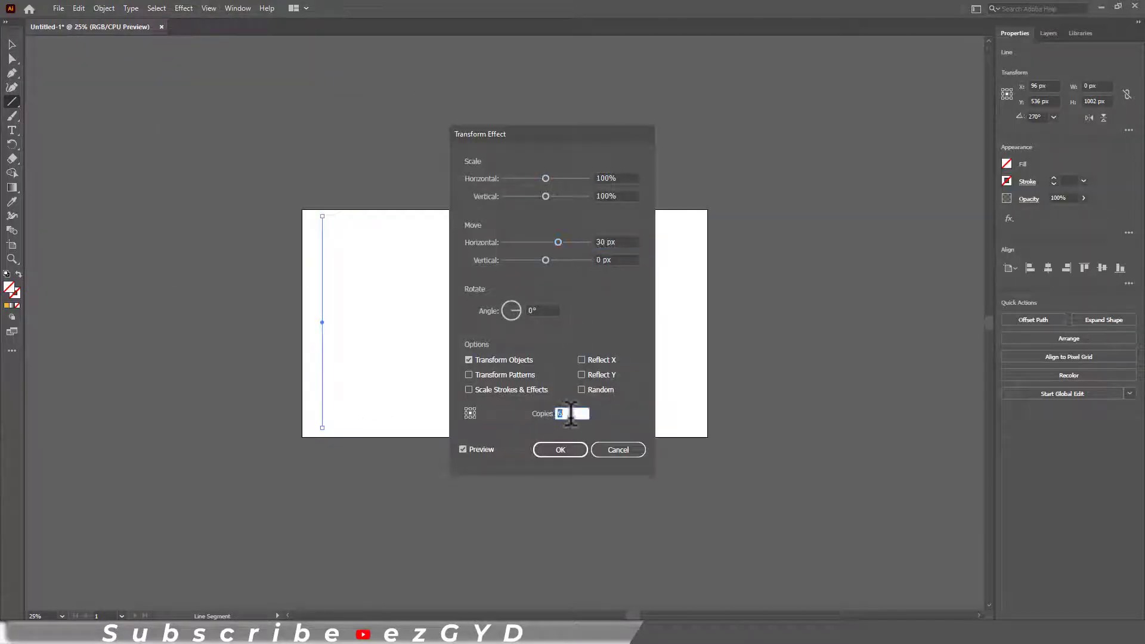
{"action": "left_click", "coordinate": [614, 449]}
{"action": "key", "text": "ctrl+0"}
{"action": "key", "text": "v"}
Apply a Transform effect making 59 copies of the line, then expand its appearance into separate lines
{"action": "left_click", "coordinate": [183, 8]}
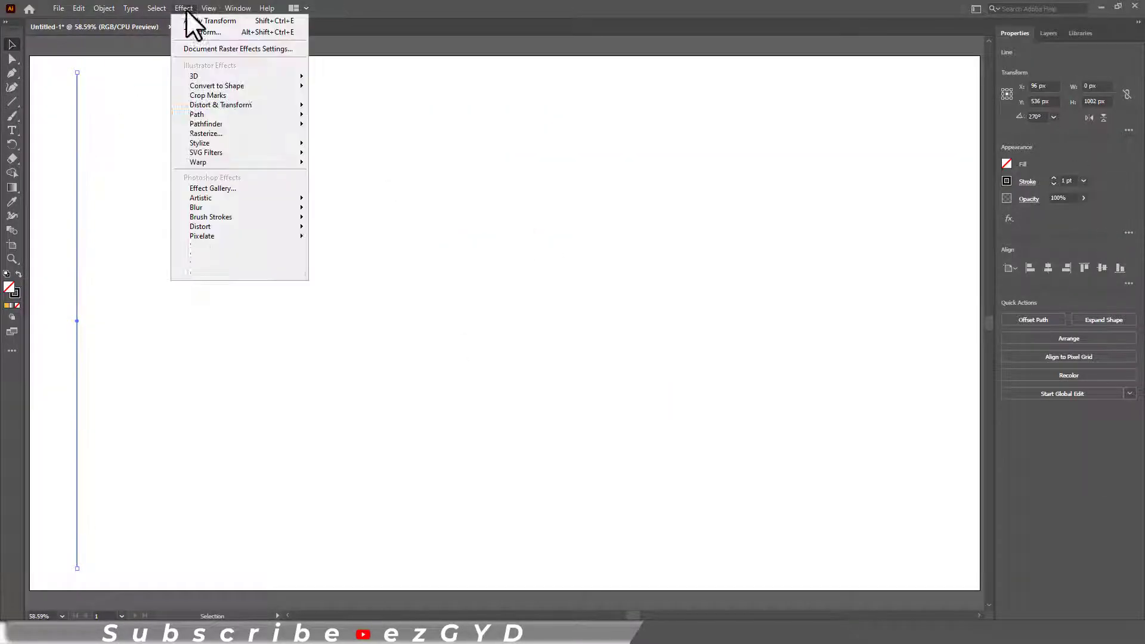
{"action": "left_click", "coordinate": [197, 31]}
{"action": "type", "text": "59"}
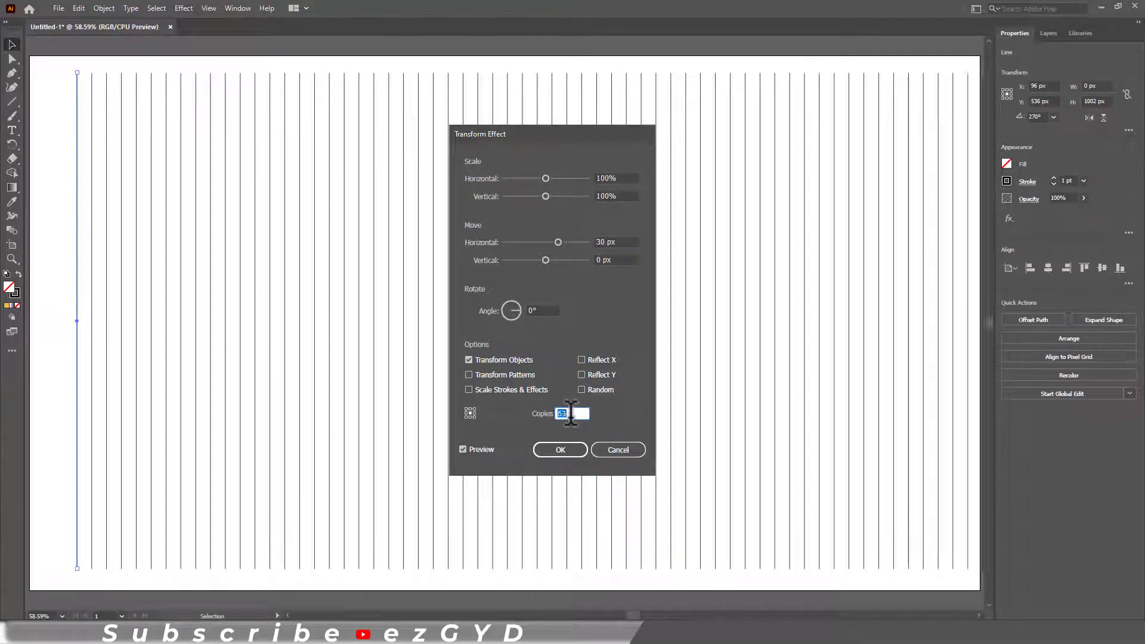
{"action": "left_click", "coordinate": [554, 451]}
{"action": "left_click", "coordinate": [103, 9]}
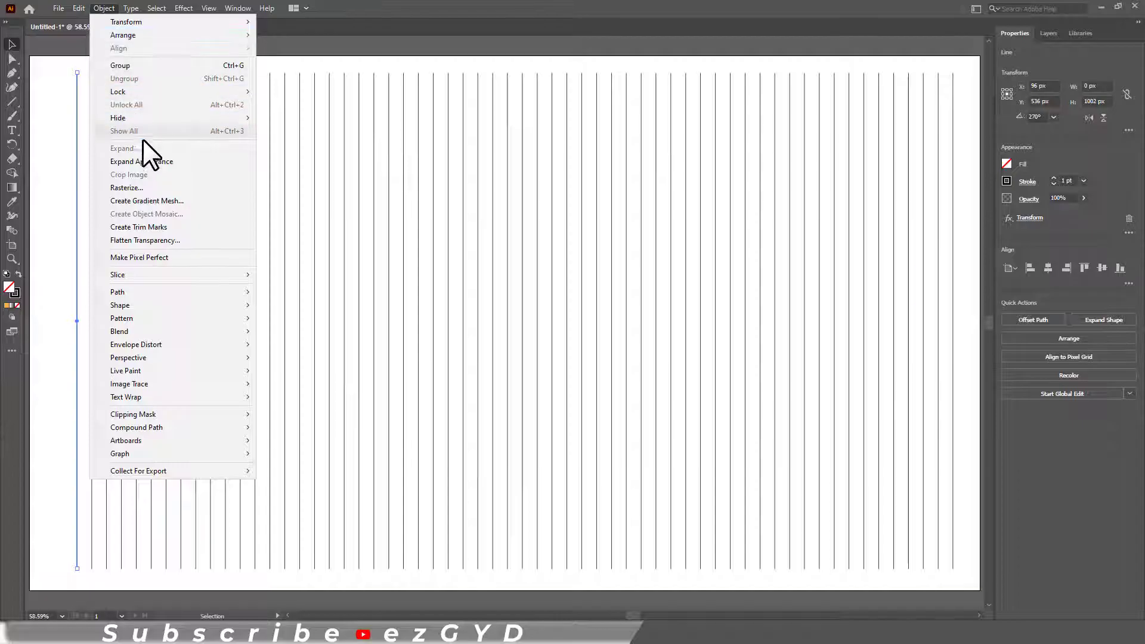
{"action": "left_click", "coordinate": [151, 161]}
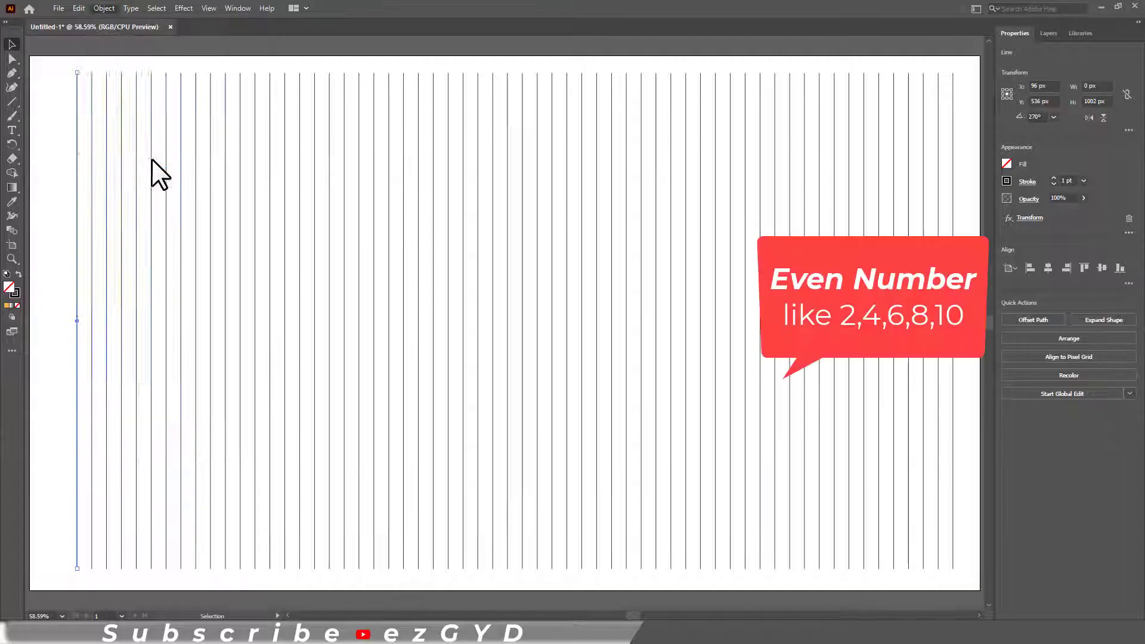
Add rotated copies of the line group at 60° and 120°, then check intersections and deselect
{"action": "double_click", "coordinate": [13, 143]}
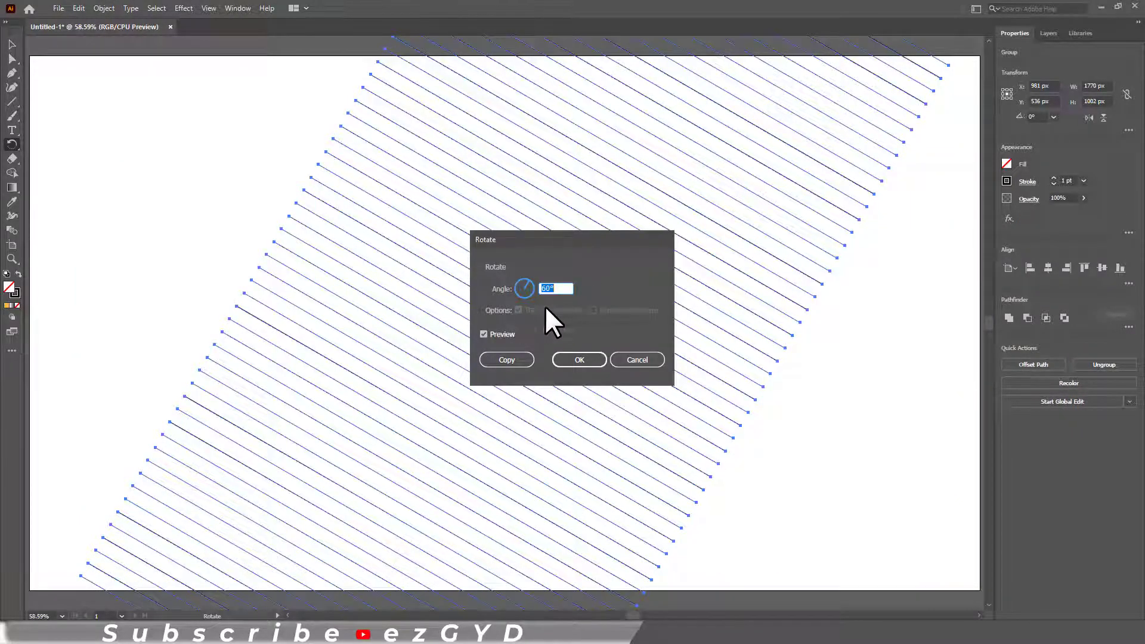
{"action": "left_click", "coordinate": [513, 360]}
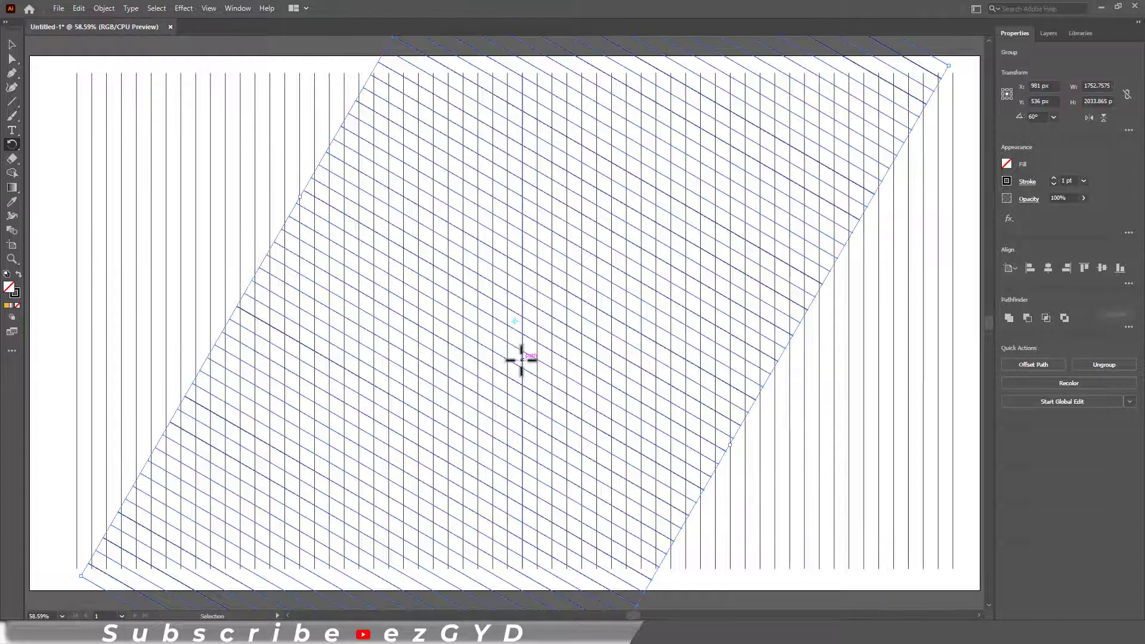
{"action": "key", "text": "ctrl+d"}
{"action": "key", "text": "z"}
{"action": "left_click_drag", "start_coordinate": [503, 288], "coordinate": [535, 289]}
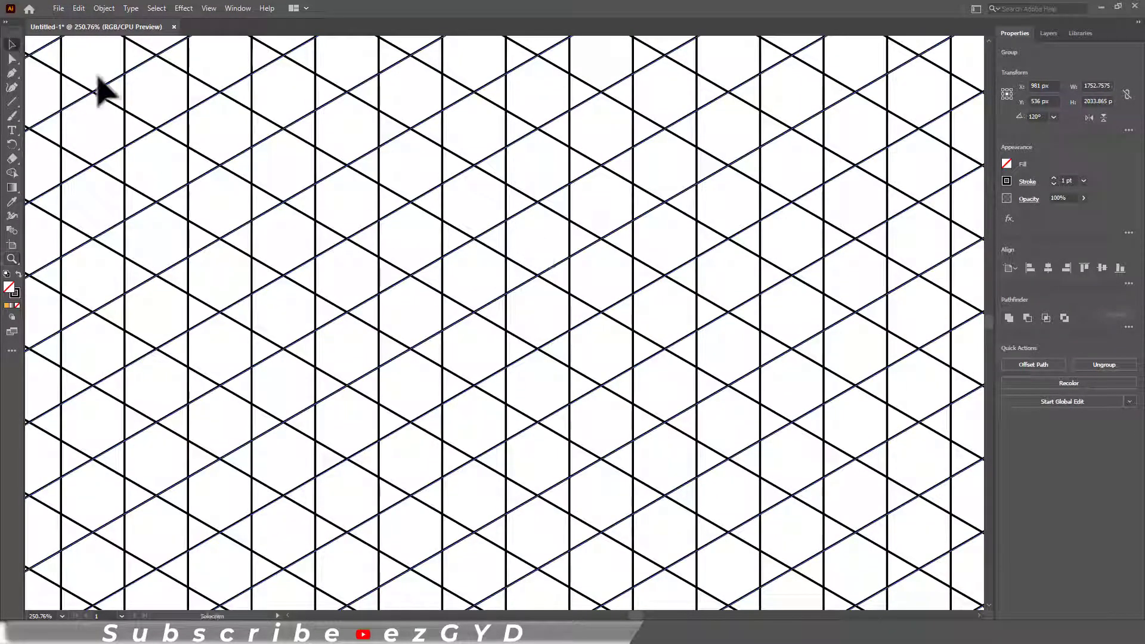
{"action": "key", "text": "v"}
{"action": "left_click", "coordinate": [294, 313]}
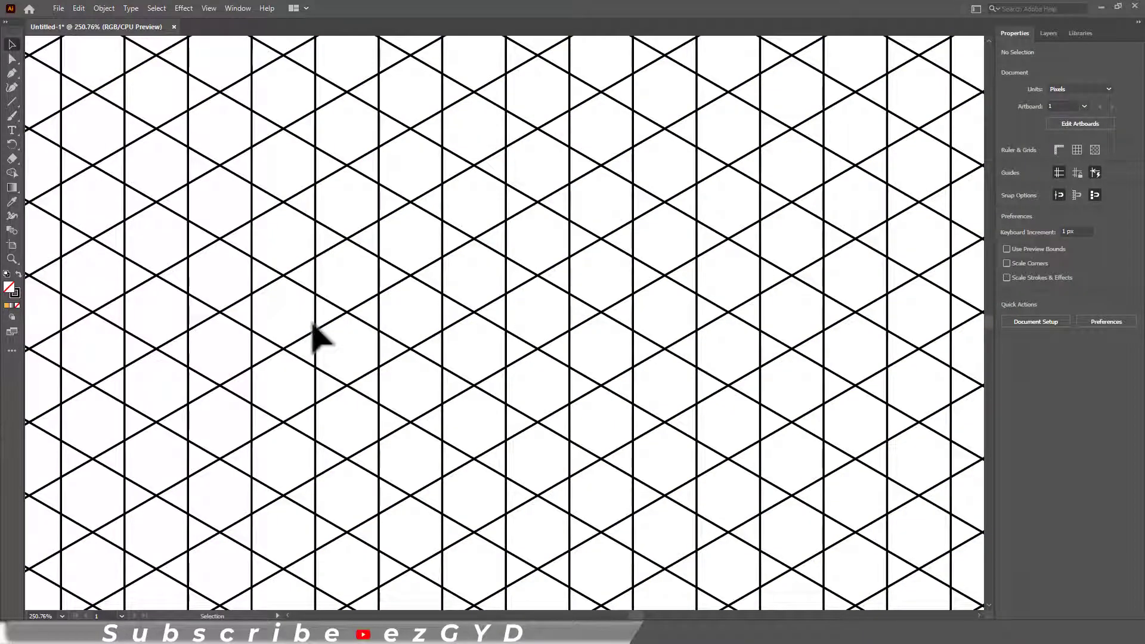